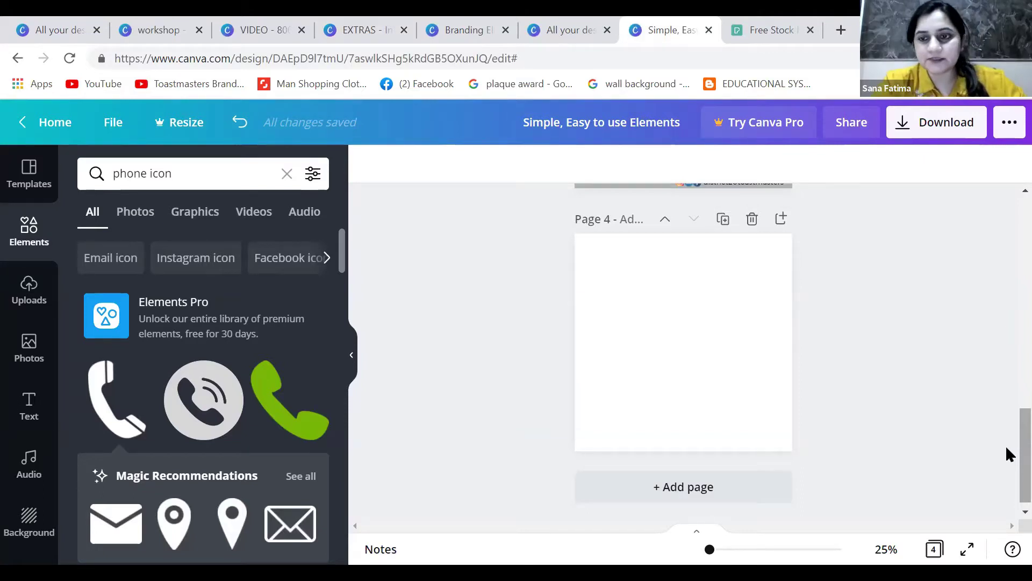
Fill Page 4's background with the brand palette dark blue #004165.
scroll(1005, 446, "down", 1)
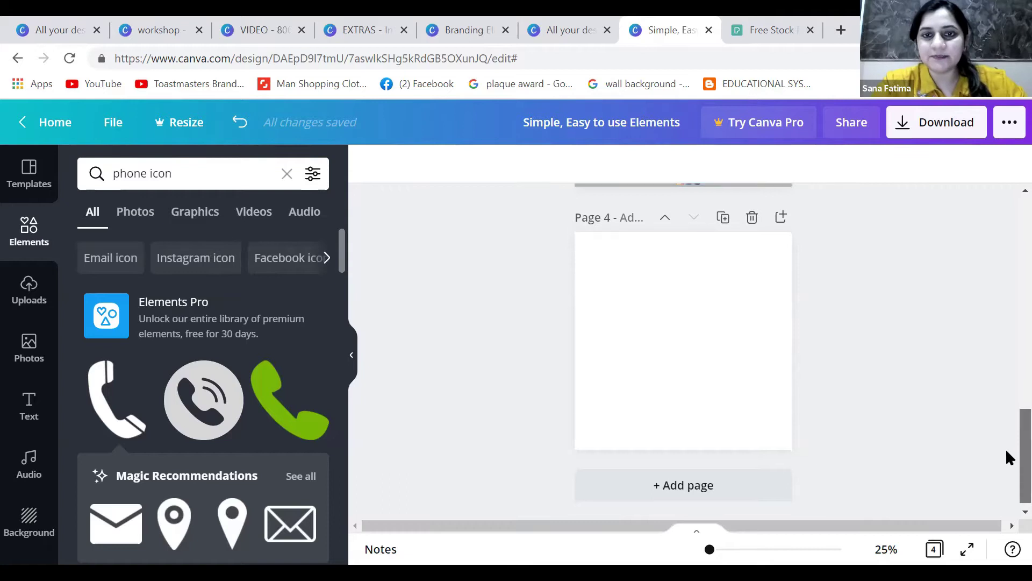
left_click(715, 358)
left_click(367, 163)
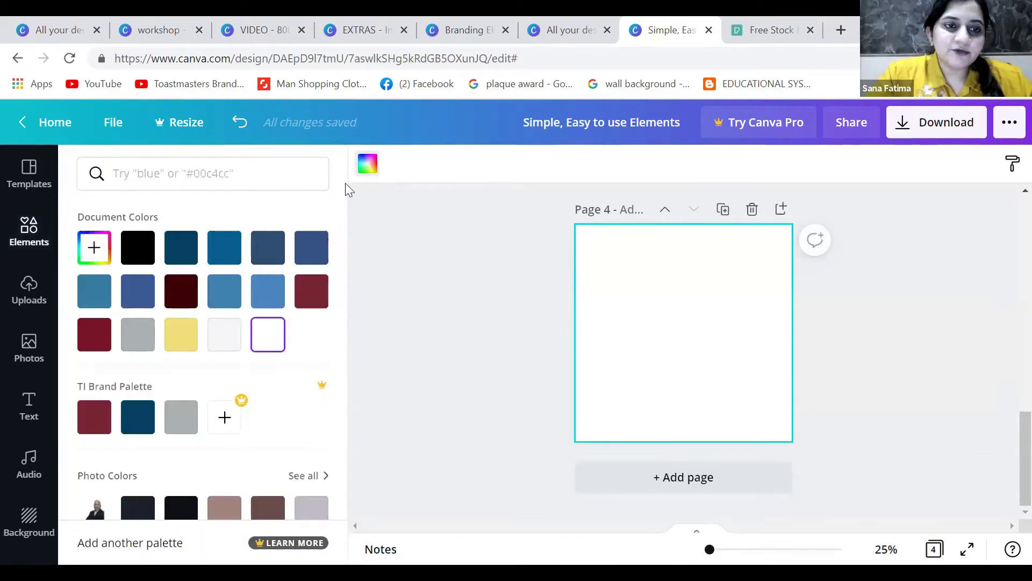
left_click(141, 422)
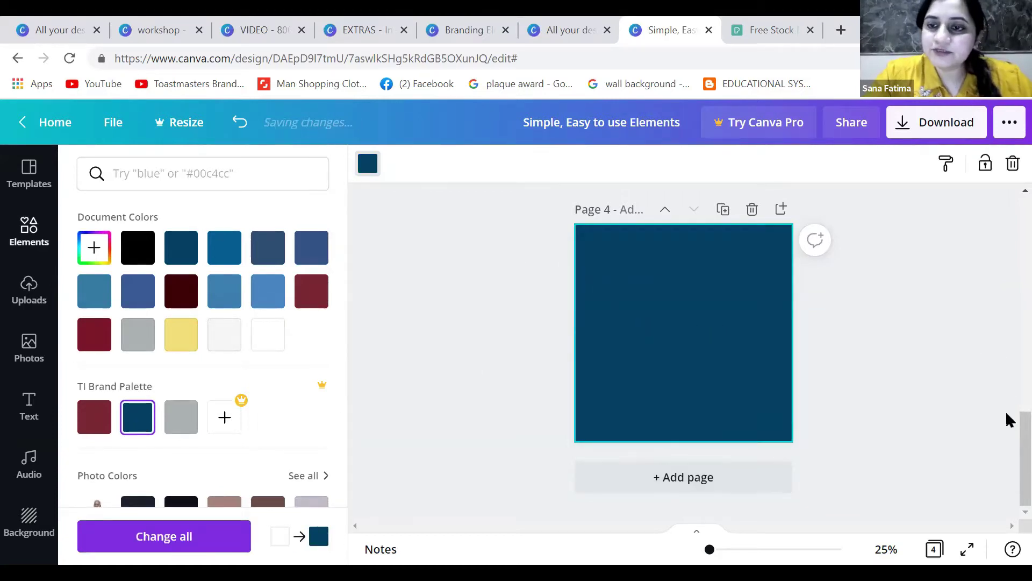
Copy the Toastmasters 1924 wordmark from Branding Elements and place it small in Page 4's top-right corner.
key("Escape")
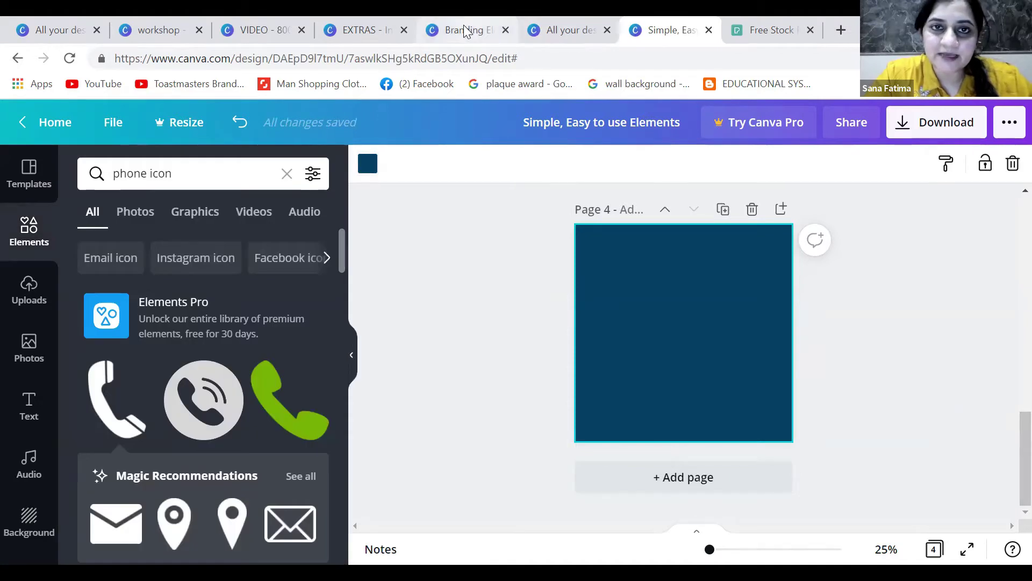
key("ctrl+5")
scroll(1008, 261, "up", 2)
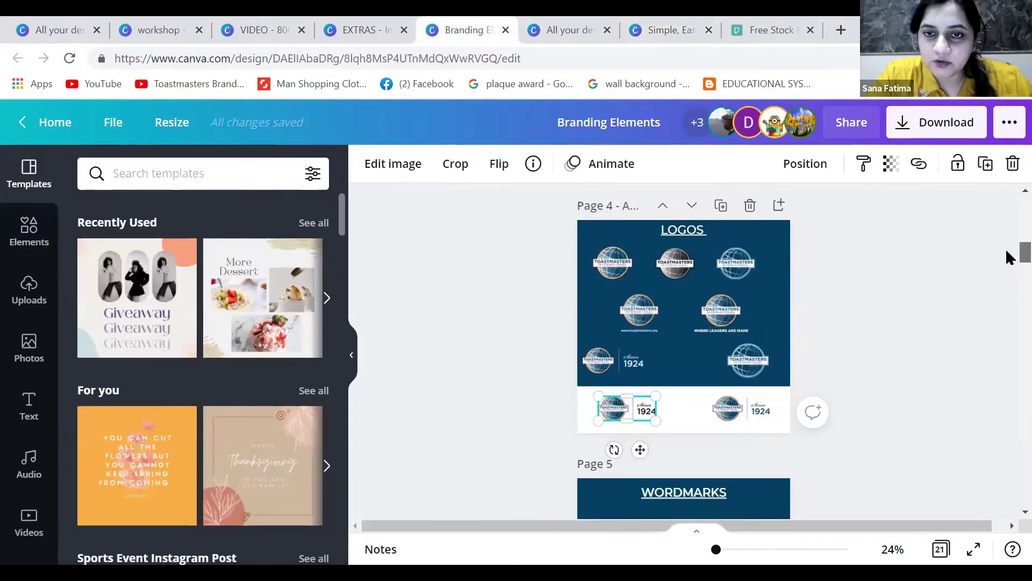
scroll(1008, 260, "down", 3)
left_click(819, 340)
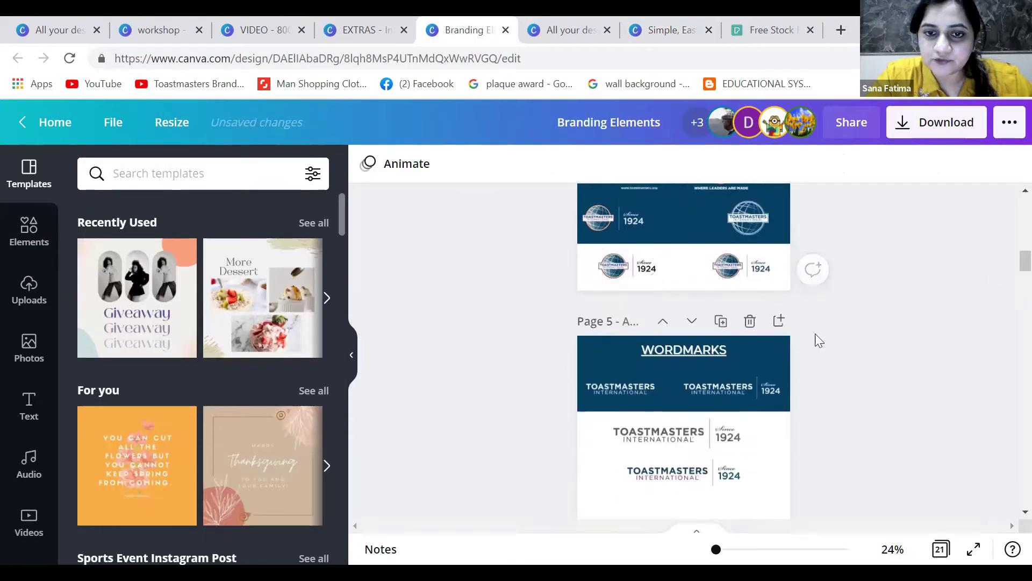
left_click(715, 389)
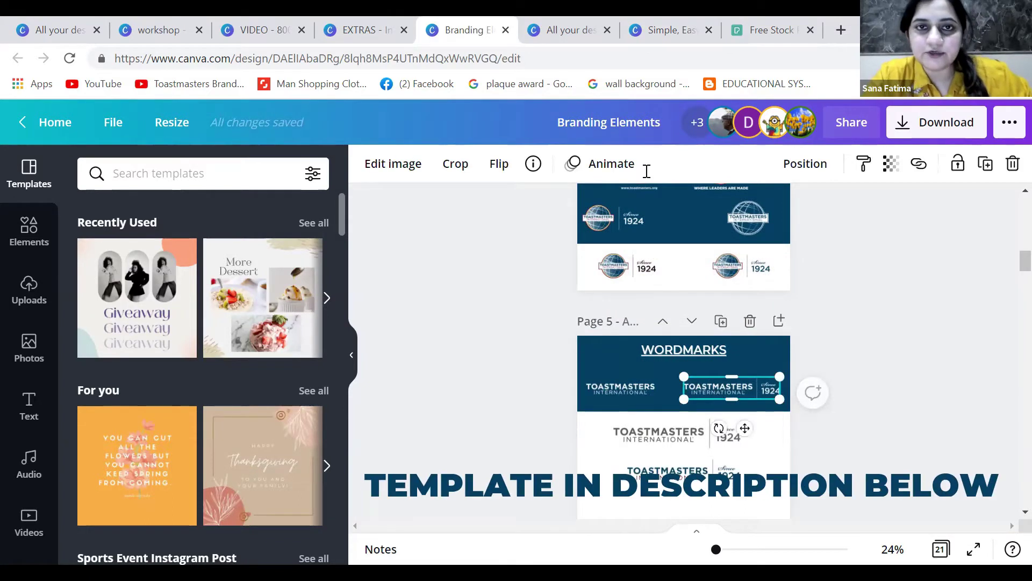
left_click(668, 31)
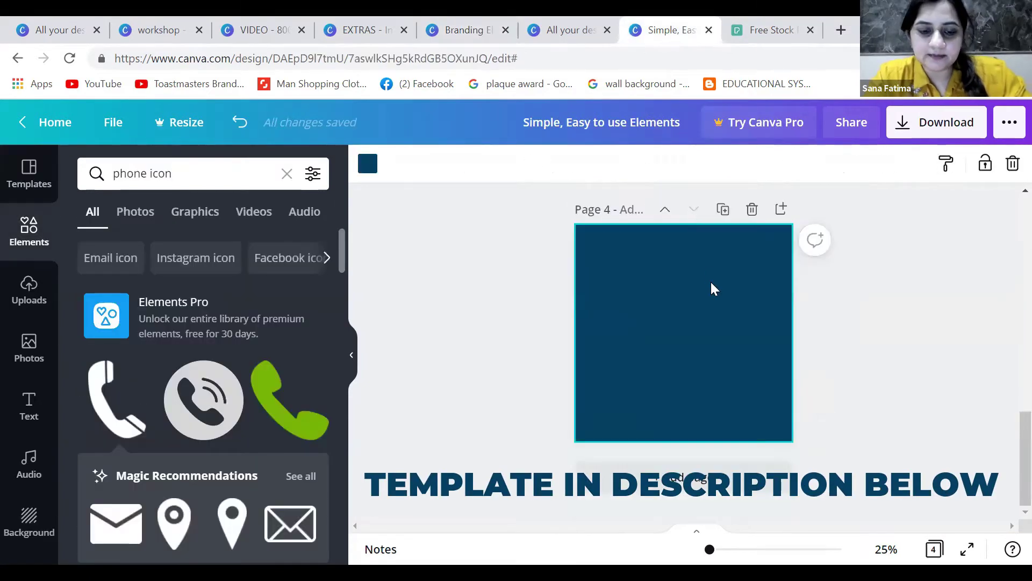
key("ctrl+v")
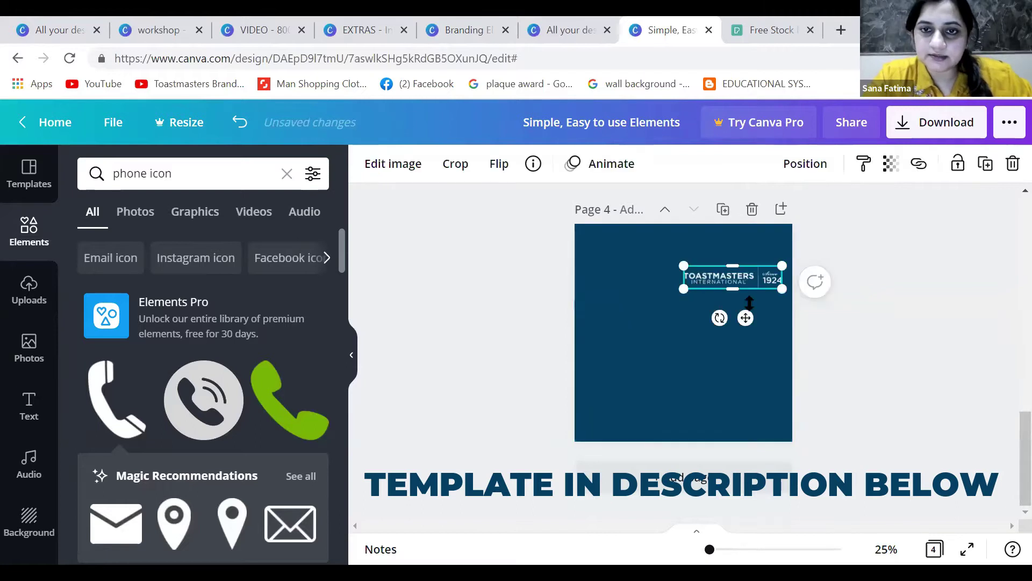
left_click_drag(783, 289, 767, 277)
Paste the two-line DC TOASTMASTERS CLUB heading at Page 4's top-left and make it white.
left_click(654, 305)
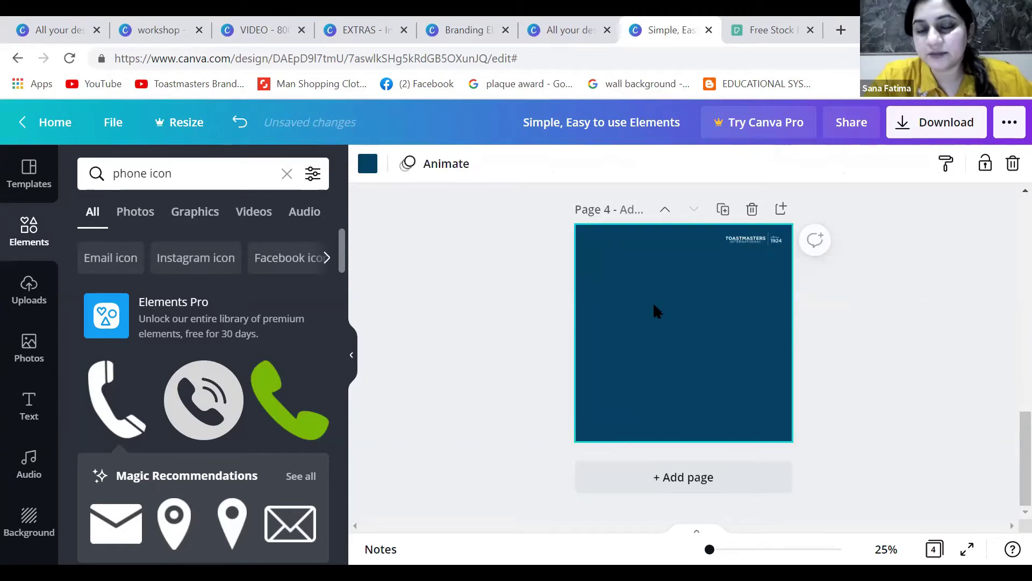
key("ctrl+v")
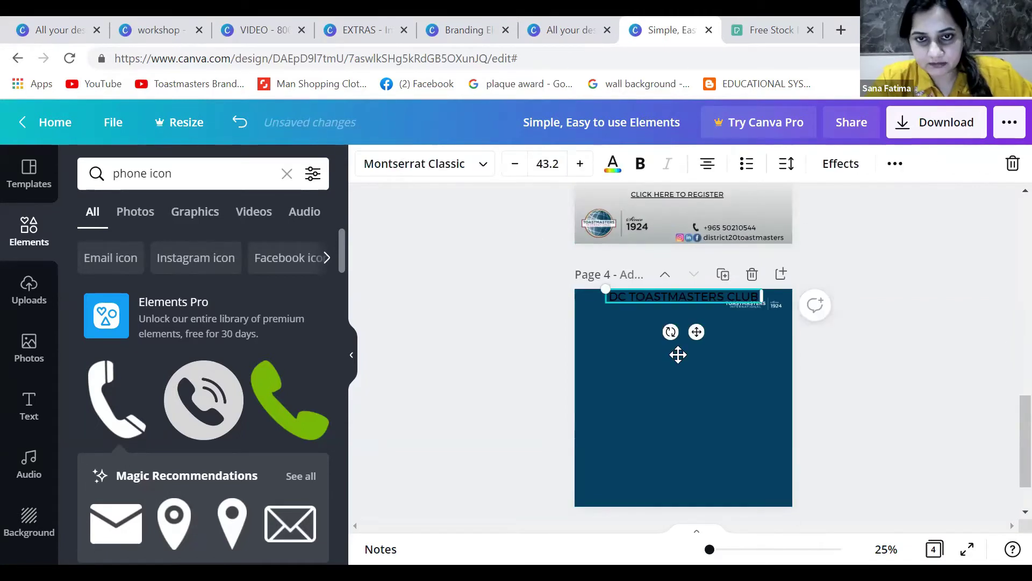
left_click(612, 164)
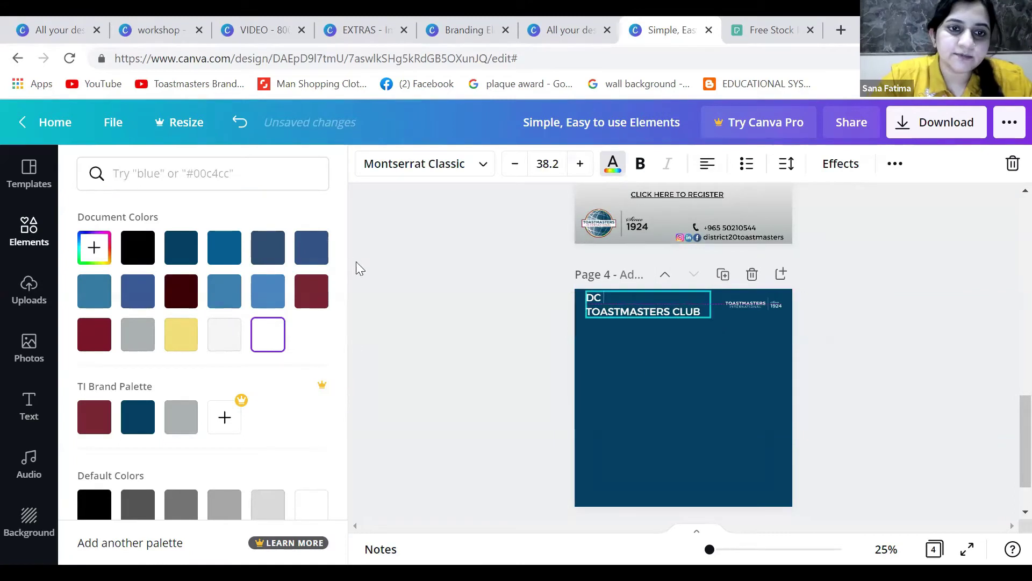
scroll(347, 323, "down", 3)
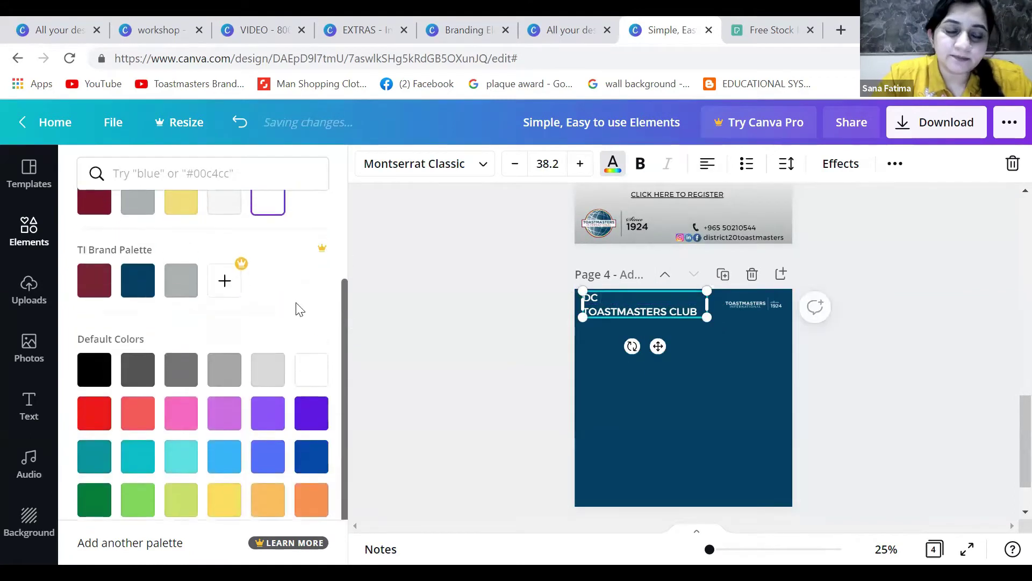
scroll(194, 336, "up", 1)
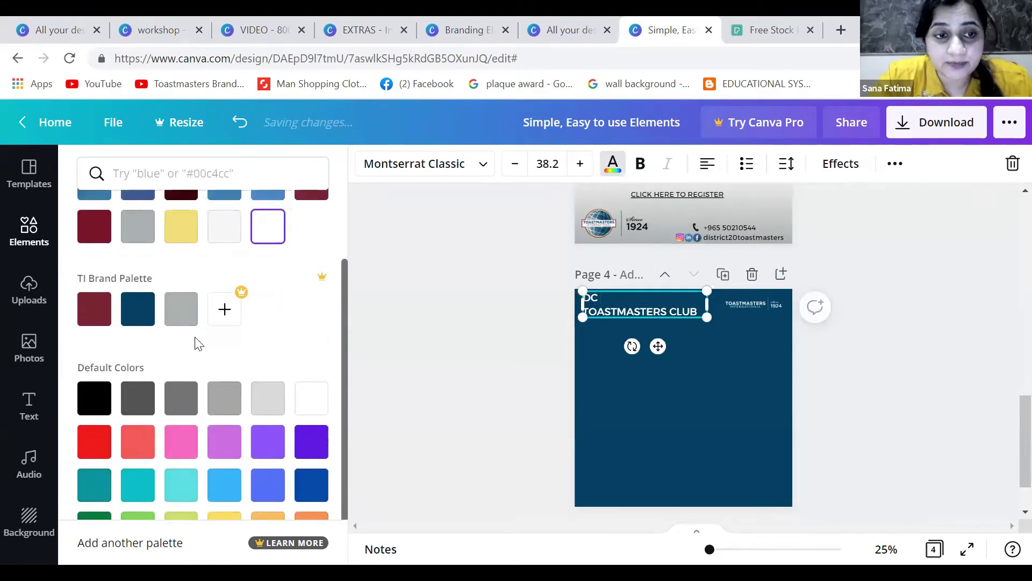
scroll(198, 343, "up", 2)
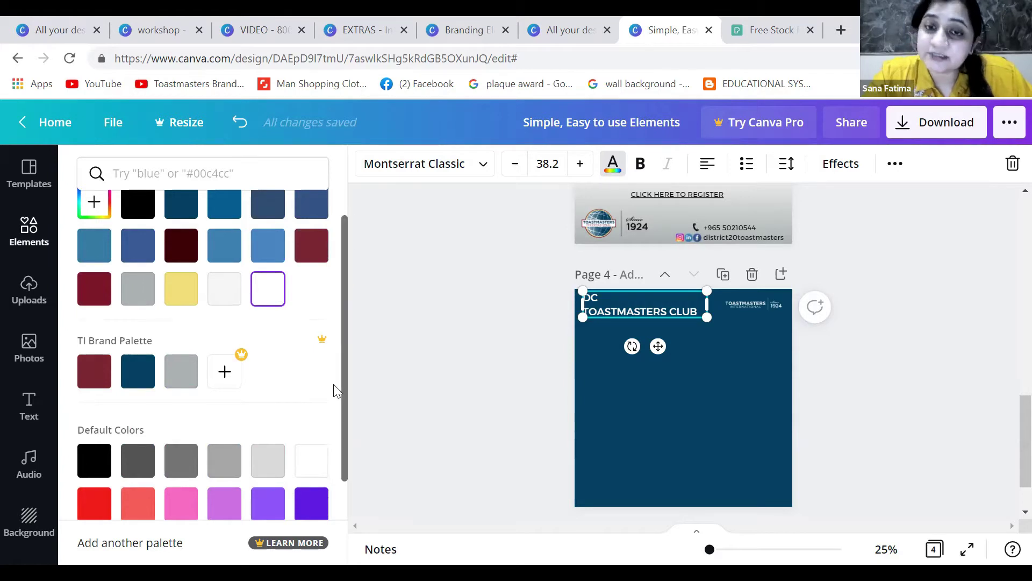
scroll(333, 388, "up", 1)
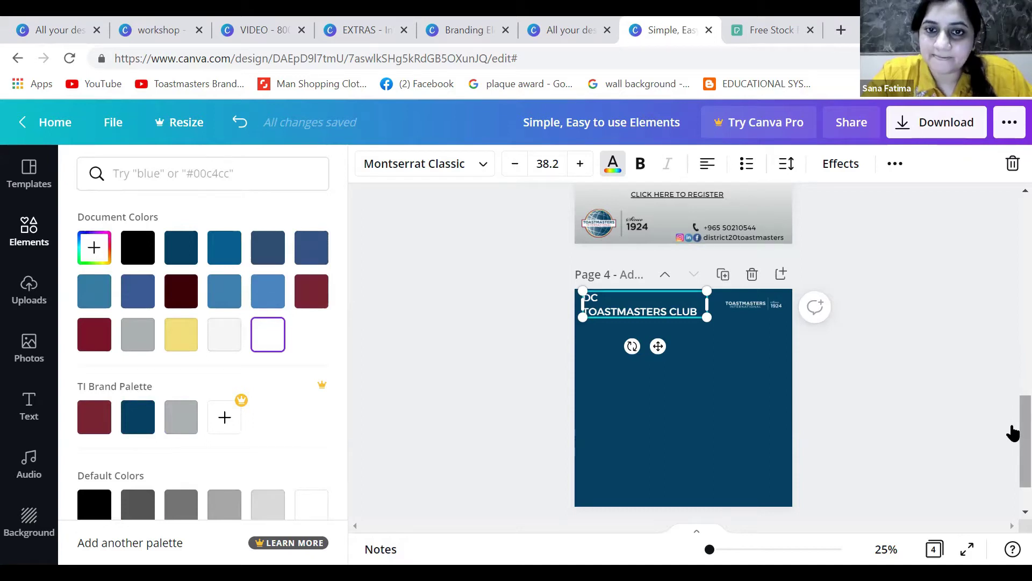
scroll(682, 223, "up", 1)
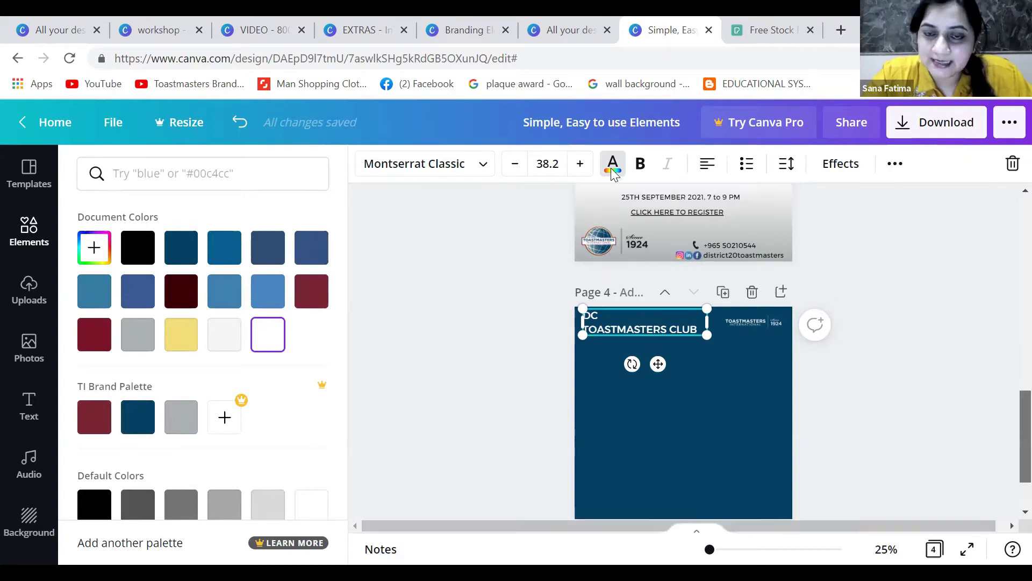
scroll(495, 289, "up", 2)
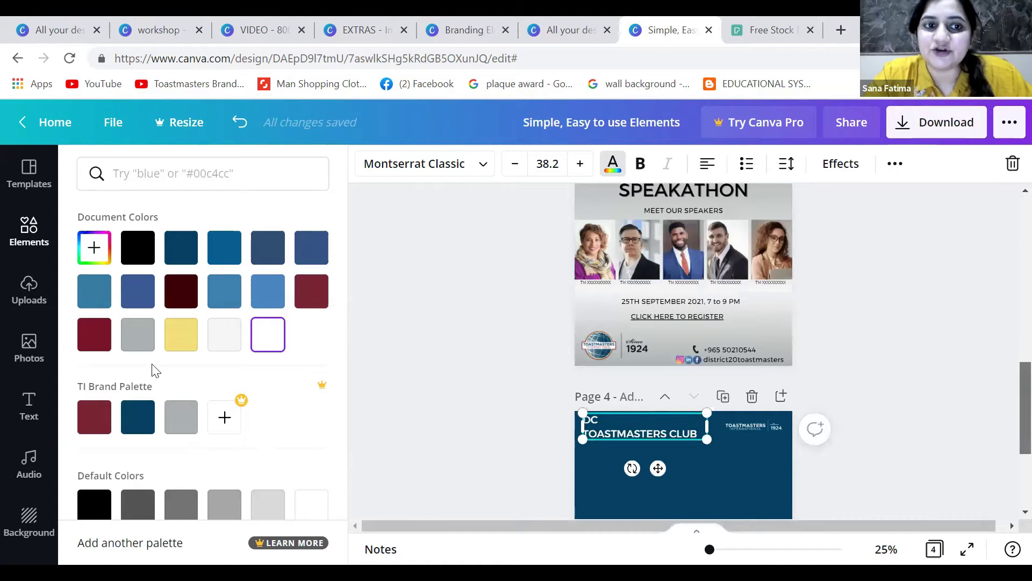
Place the uploaded portrait photo from Uploads in Page 4's lower right.
left_click(1006, 420)
scroll(1005, 421, "down", 3)
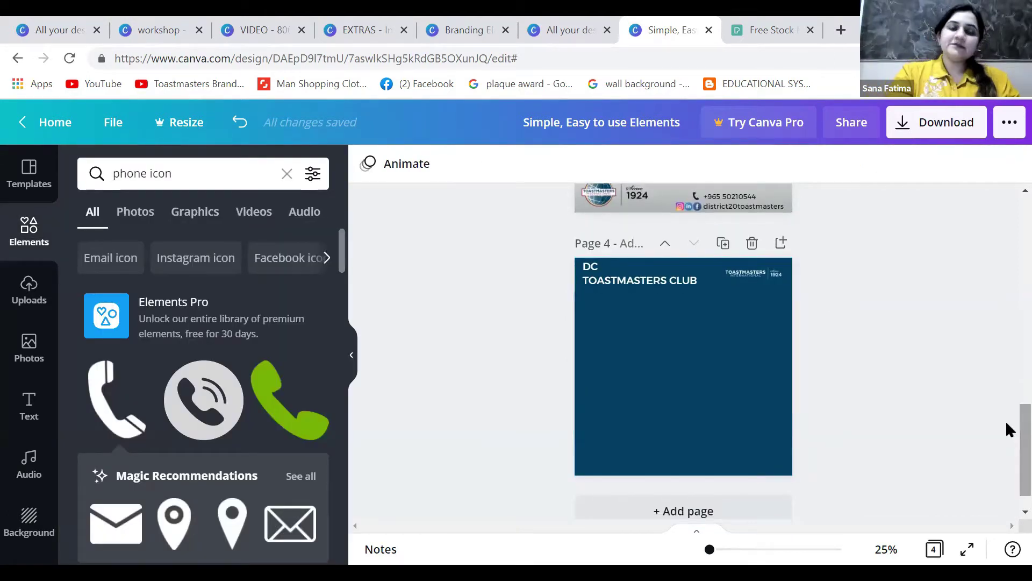
left_click(32, 290)
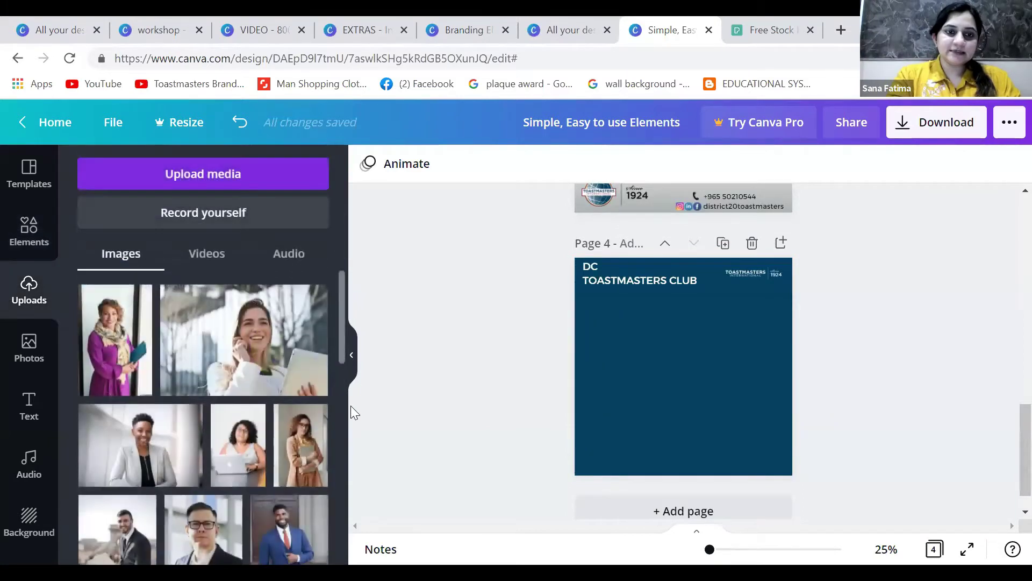
scroll(350, 476, "down", 5)
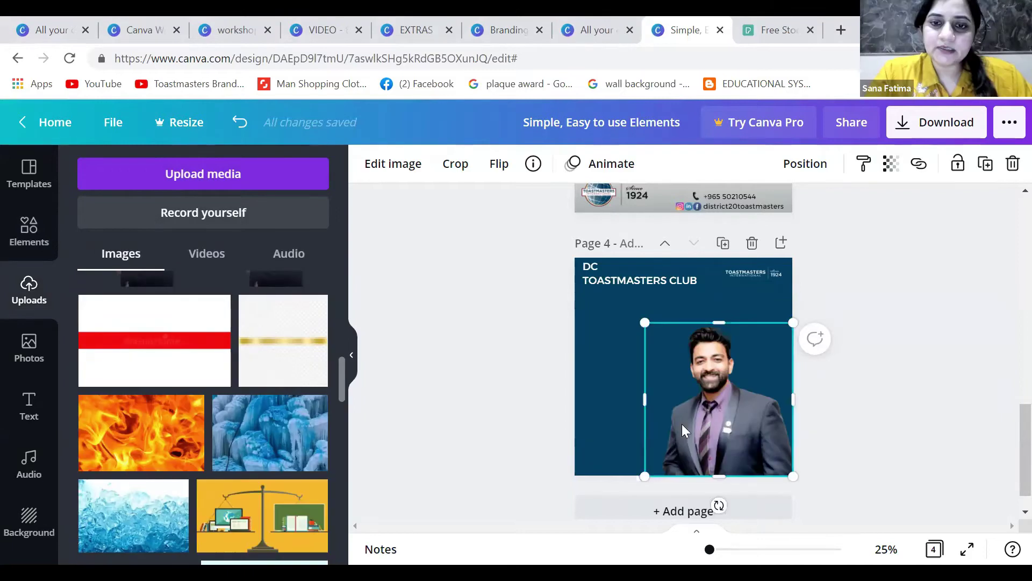
Nudge the DC TOASTMASTERS CLUB heading slightly lower and reselect the portrait photo.
left_click(595, 291)
left_click(604, 282)
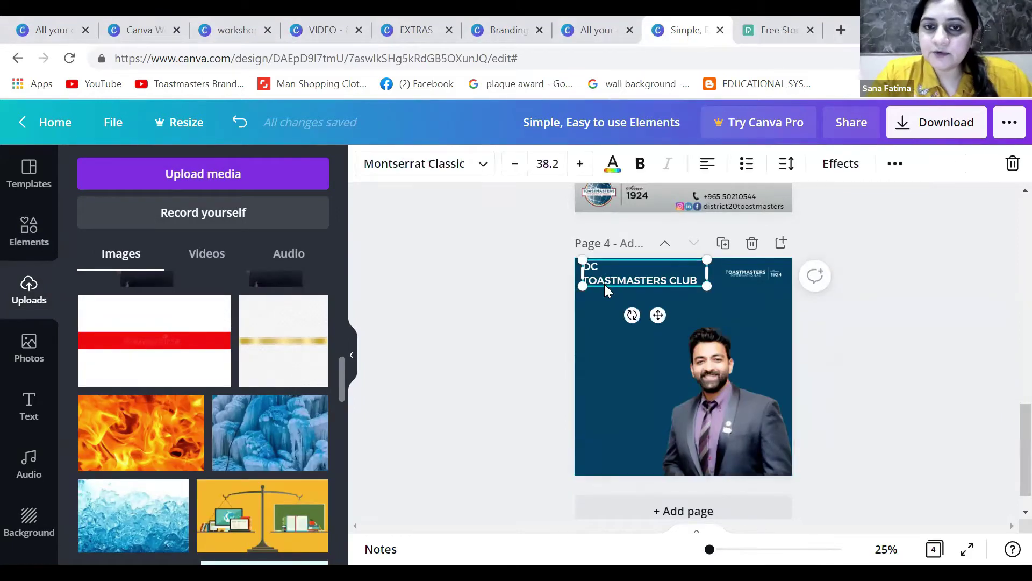
left_click_drag(605, 284, 606, 284)
left_click(750, 441)
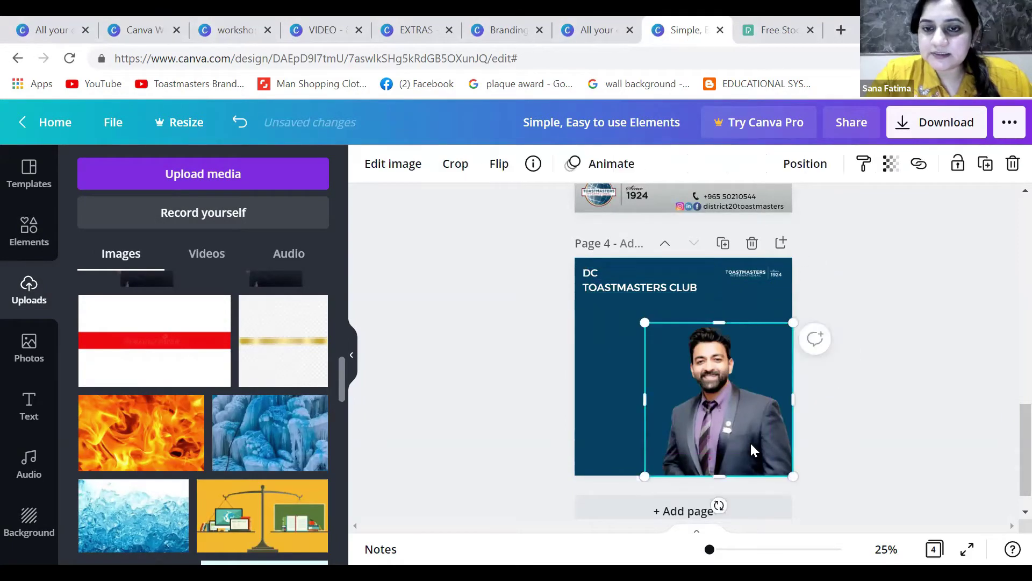
left_click(592, 385)
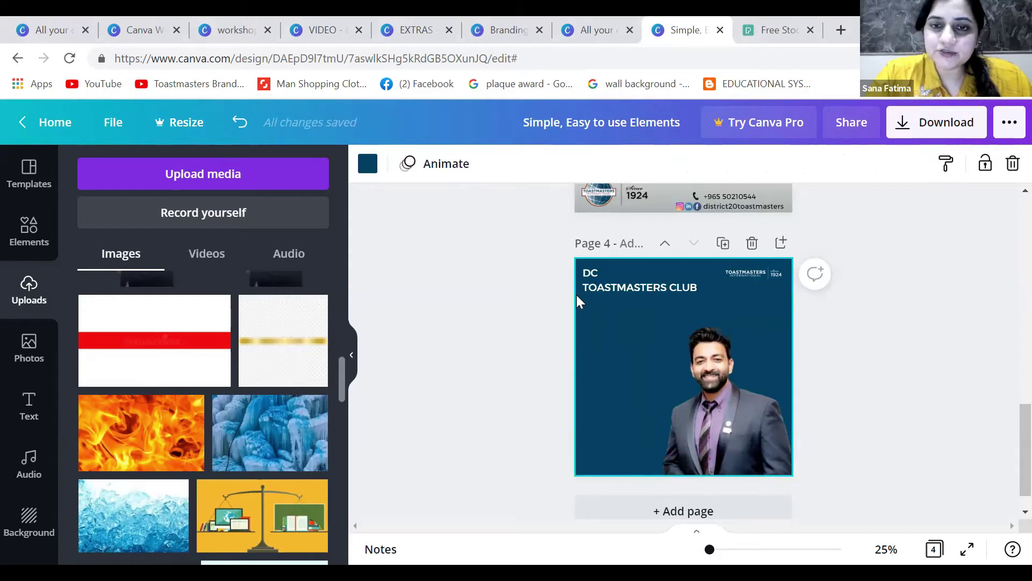
left_click(683, 379)
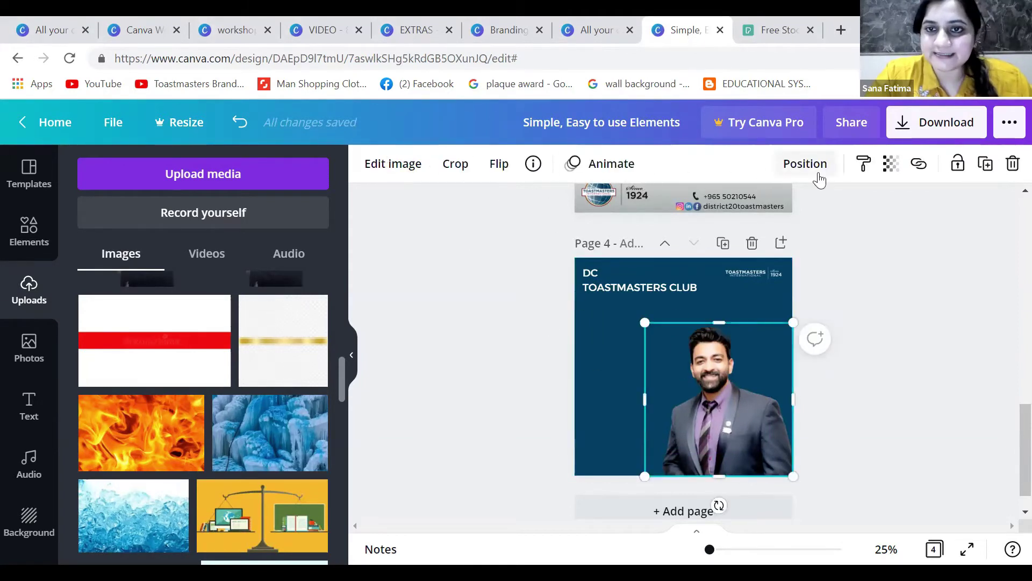
Try the portrait's Brightness and Contrast sliders in Edit image, leaving them at original values.
left_click(400, 164)
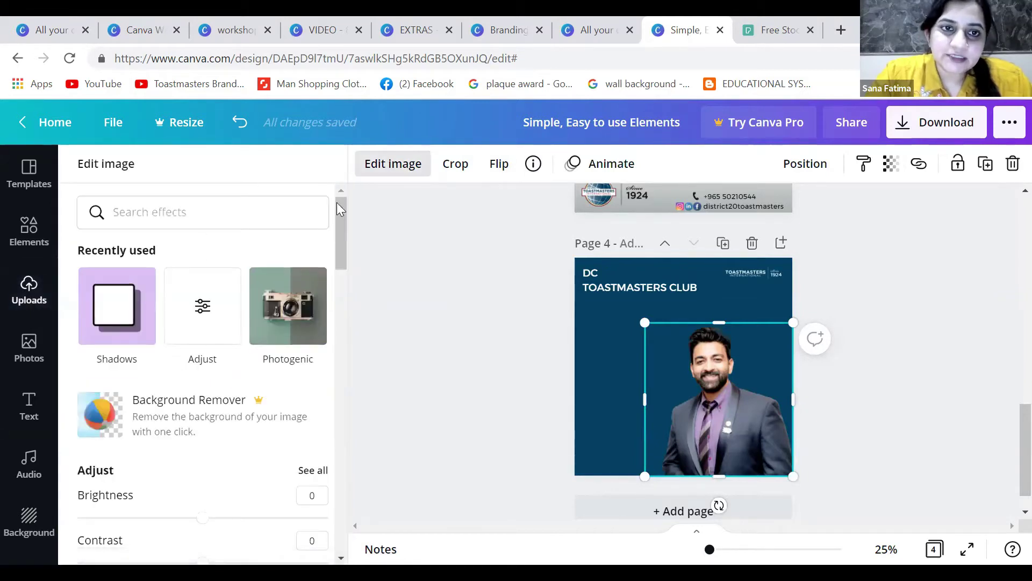
left_click_drag(340, 209, 341, 216)
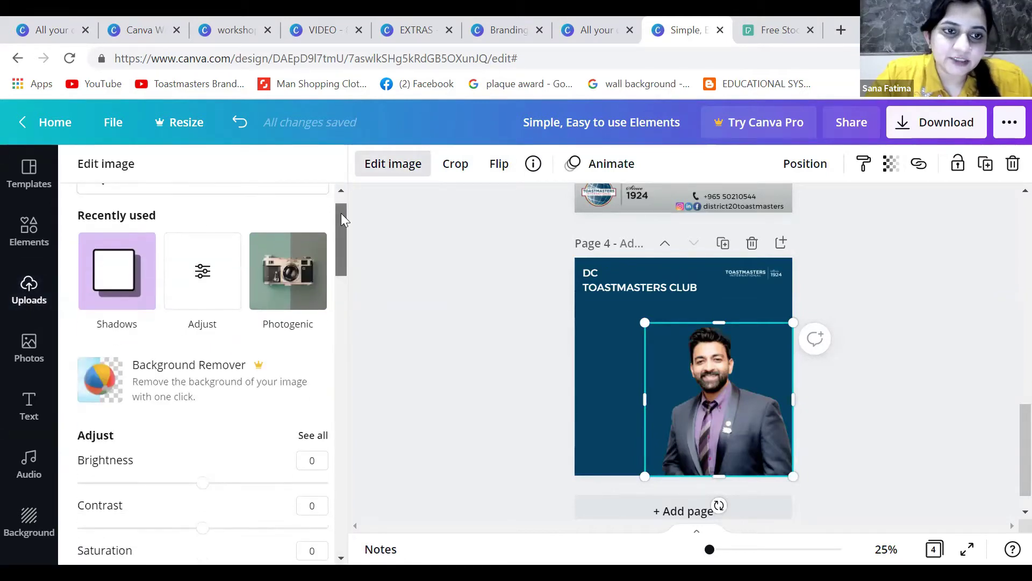
scroll(341, 242, "down", 5)
scroll(199, 276, "up", 1)
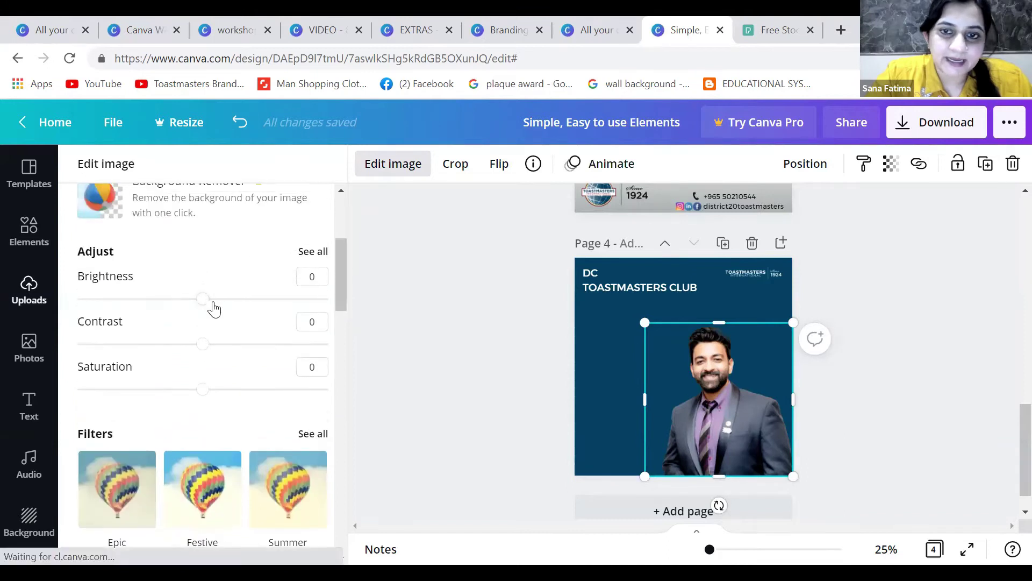
mouse_move(212, 302)
left_mouse_down()
mouse_move(290, 307)
mouse_move(202, 299)
left_mouse_up()
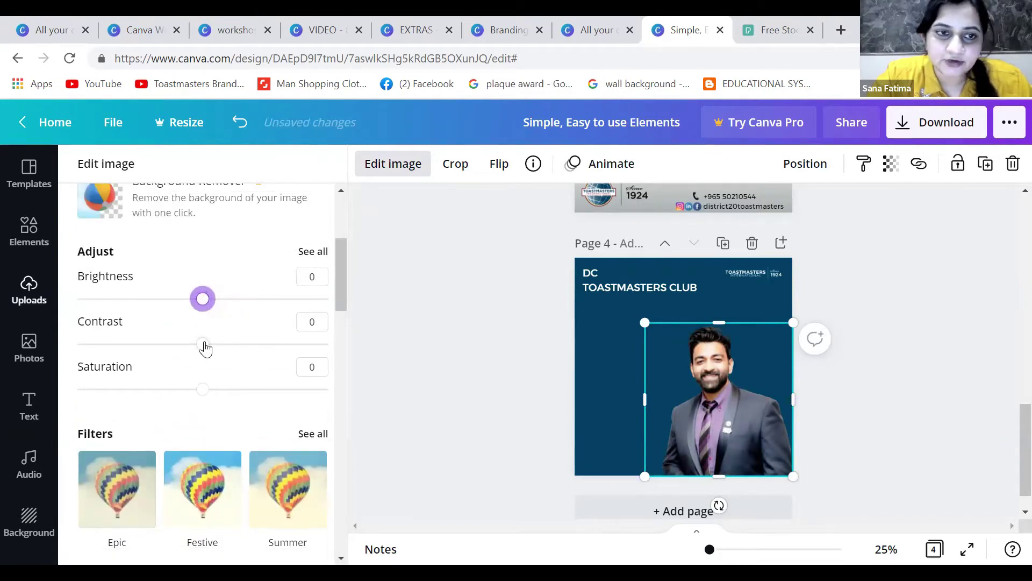
mouse_move(205, 344)
left_mouse_down()
mouse_move(279, 346)
mouse_move(201, 347)
left_mouse_up()
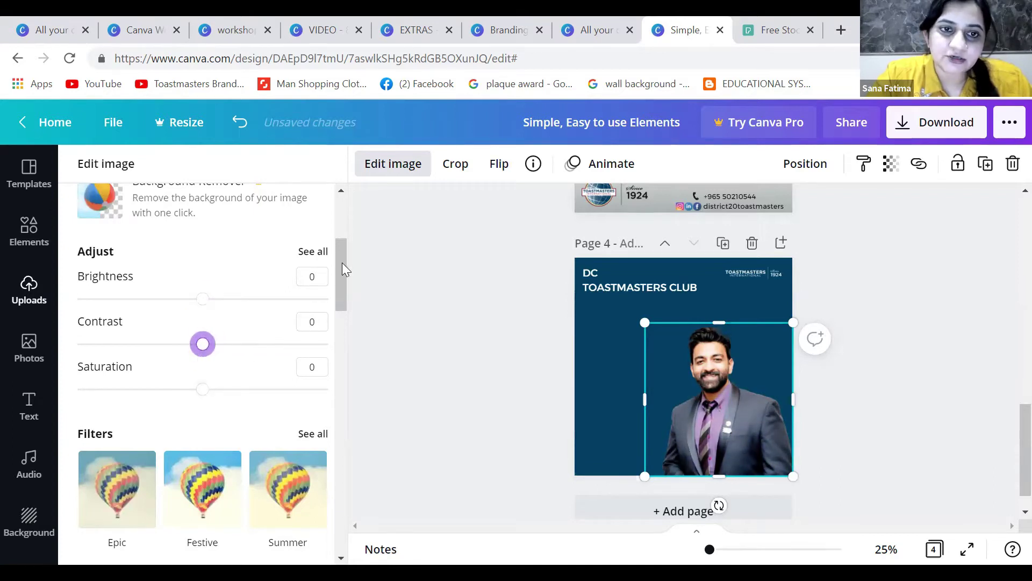
left_click(343, 342)
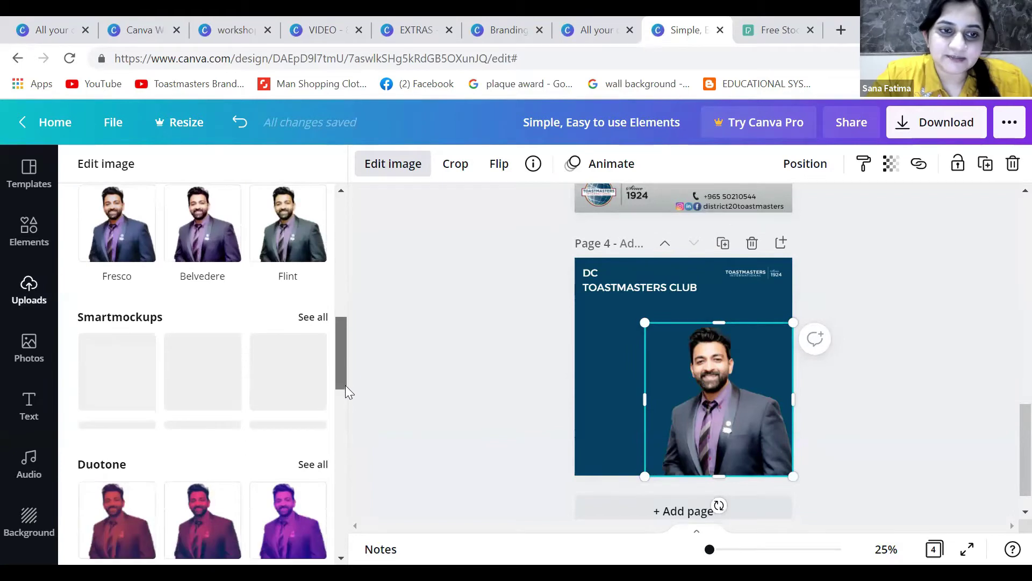
scroll(332, 279, "down", 5)
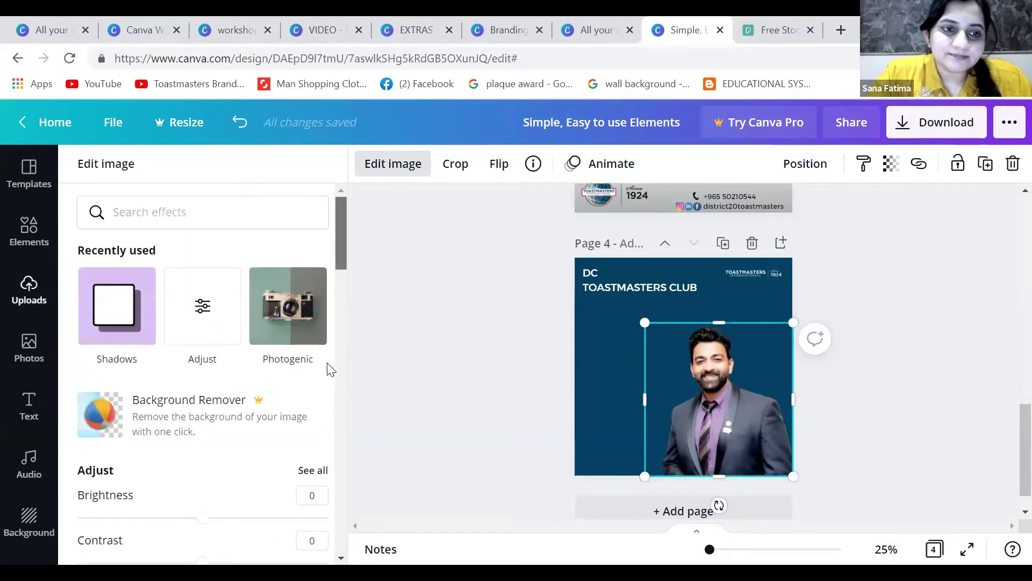
scroll(269, 409, "up", 10)
Apply the last shadow style from the full Shadows list to the portrait photo.
left_click(340, 405)
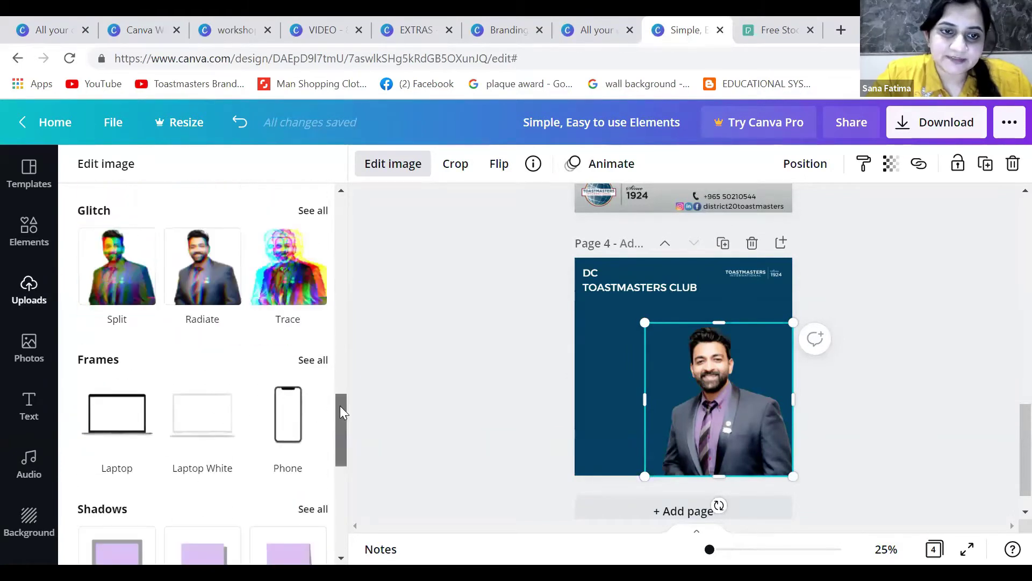
left_click_drag(340, 420, 341, 431)
scroll(130, 428, "down", 2)
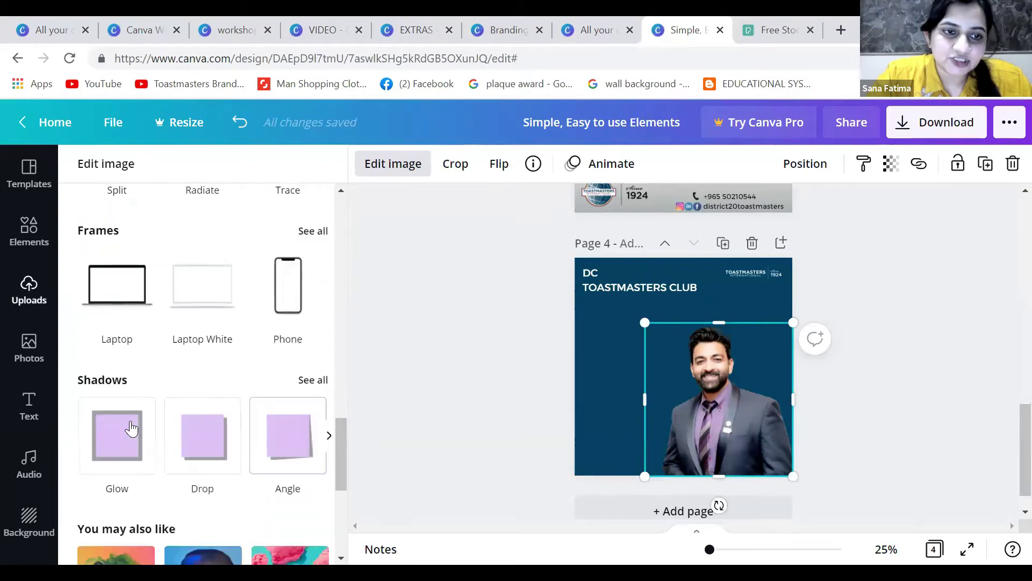
left_click(132, 429)
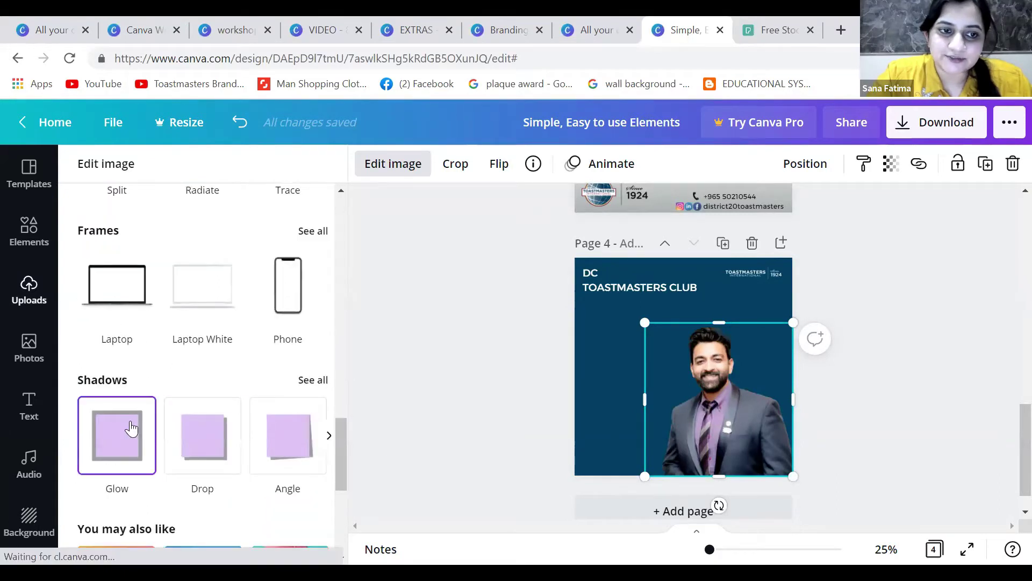
left_click(321, 382)
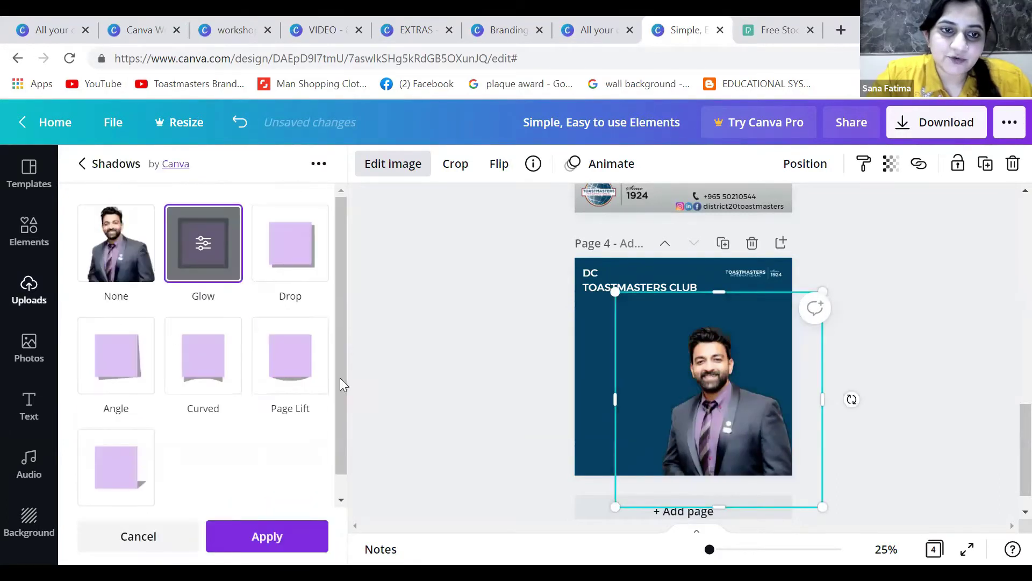
left_click(123, 477)
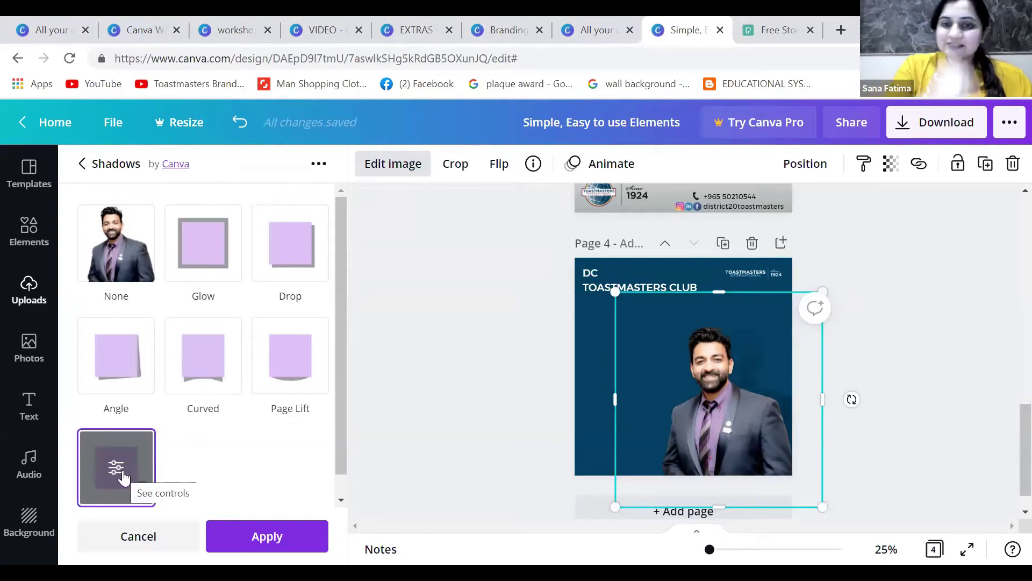
left_click(506, 391)
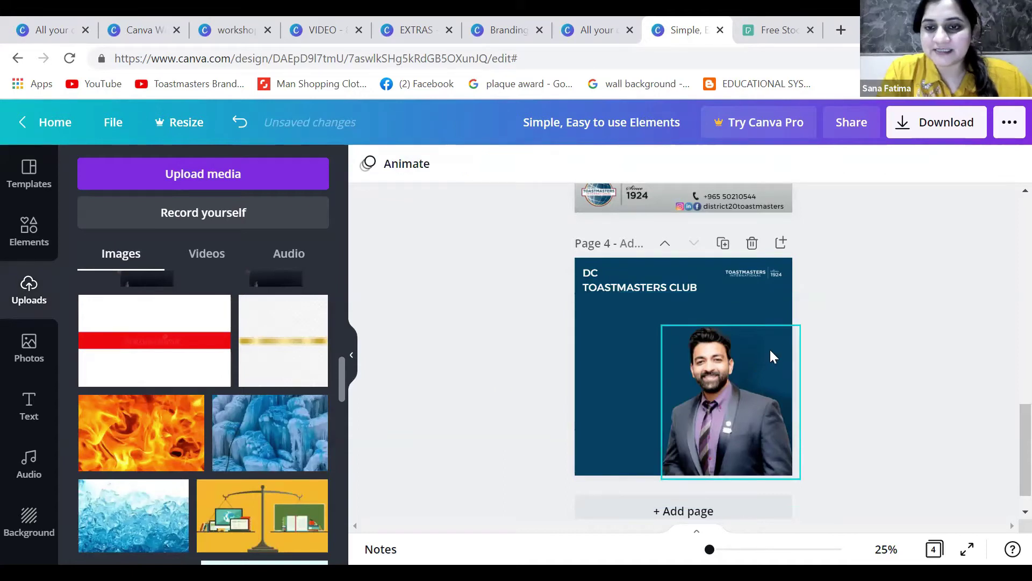
Nudge the portrait up-left and widen the club title to one line at size 33.5.
left_click(735, 390)
left_click_drag(734, 390, 728, 388)
left_click(693, 286)
left_click_drag(713, 280, 741, 273)
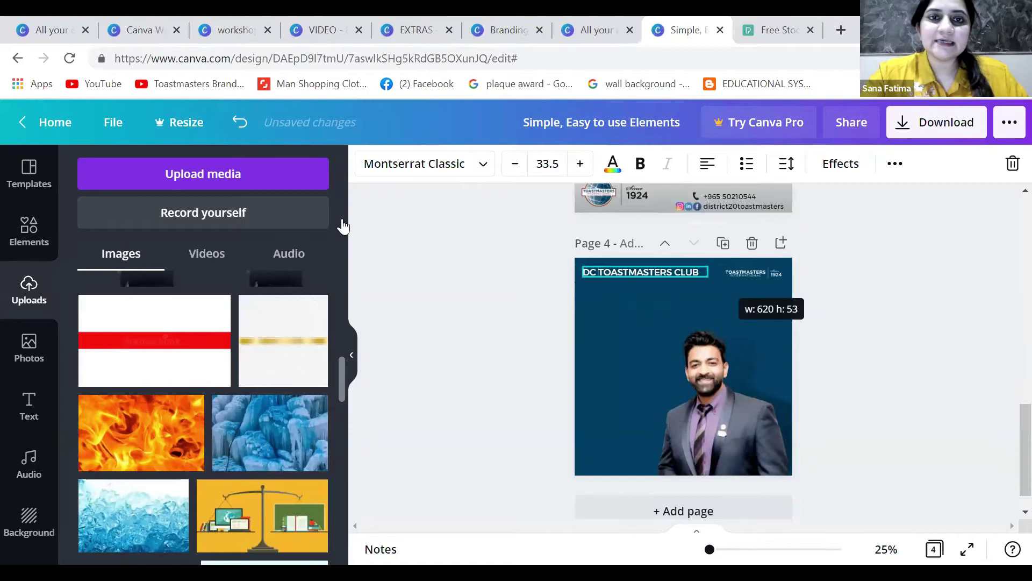
Copy the Pathways logo from Branding Elements and paste it at the poster's top right.
left_click(502, 31)
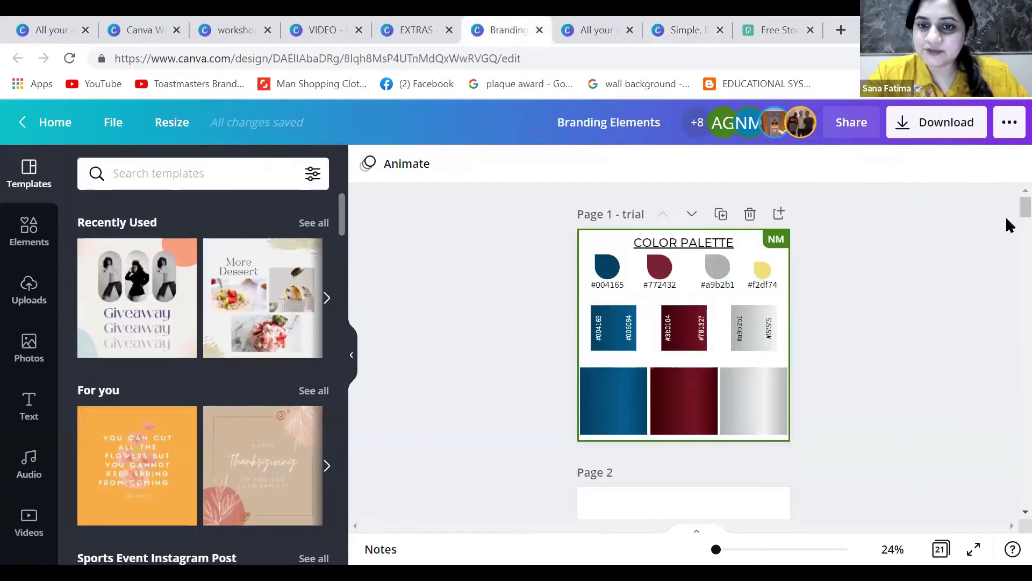
scroll(1009, 225, "down", 5)
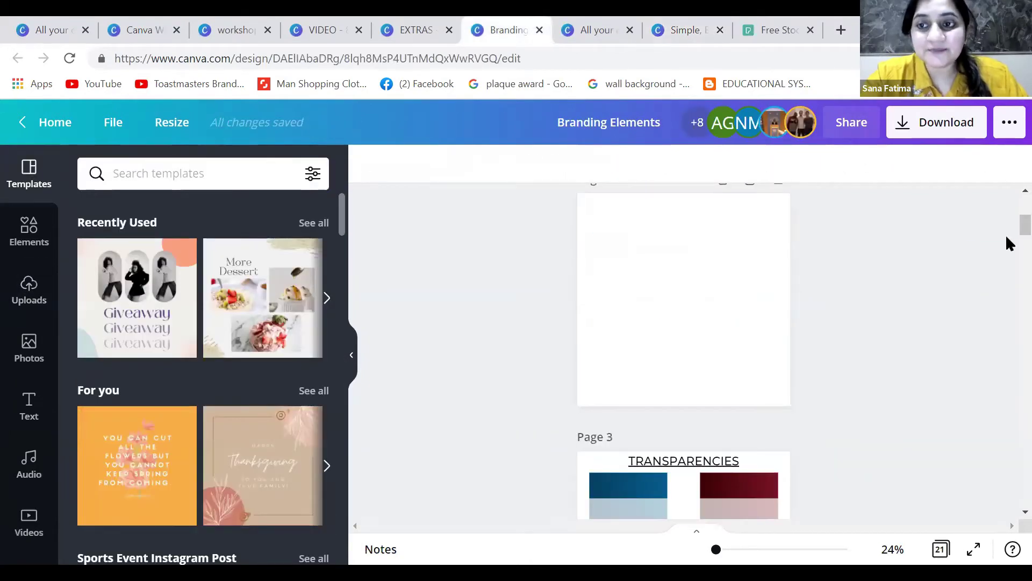
scroll(1007, 212, "up", 5)
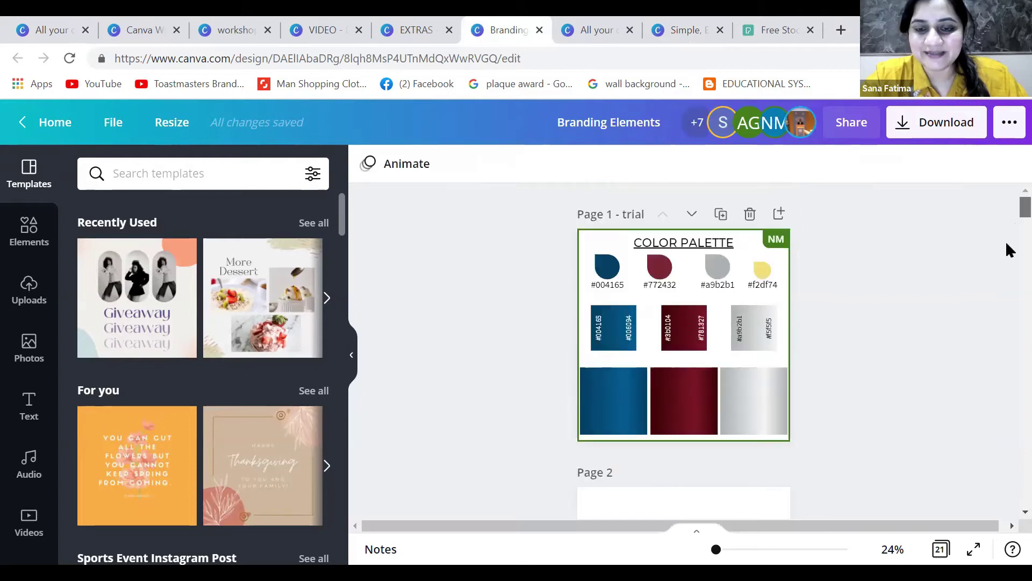
scroll(1009, 225, "down", 10)
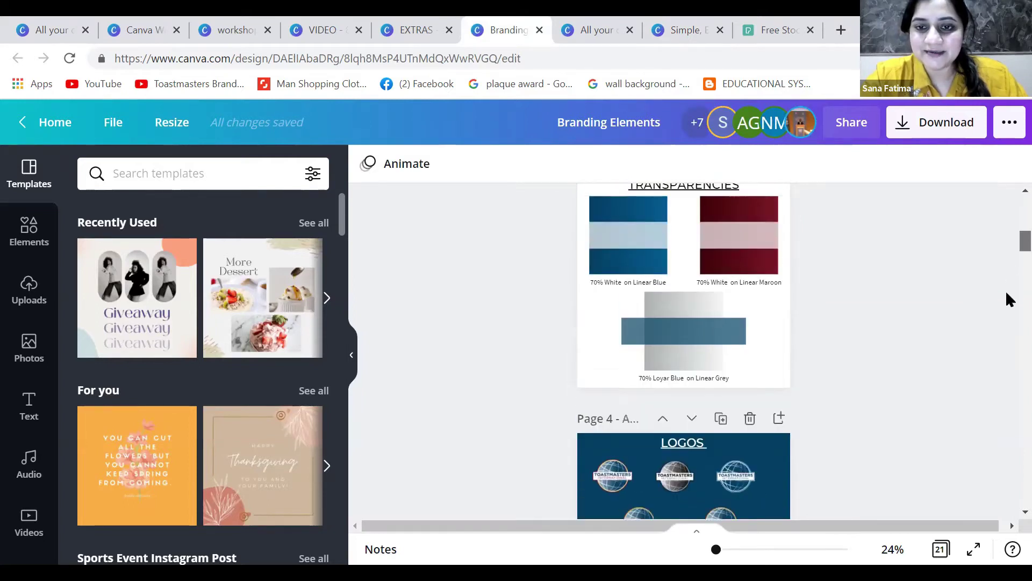
scroll(1008, 299, "down", 10)
left_click(683, 30)
key("ctrl+v")
left_click_drag(681, 433, 751, 273)
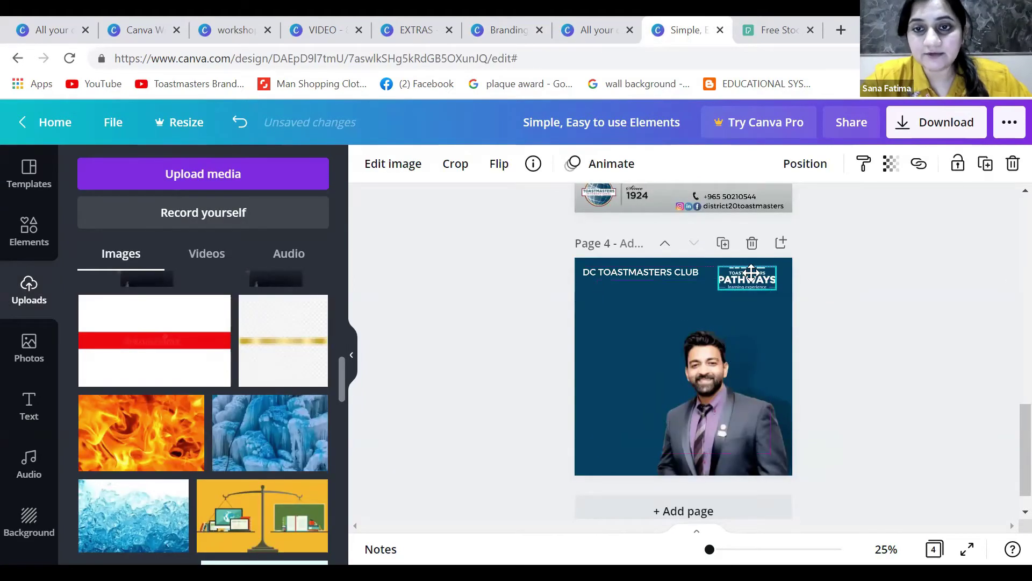
Shrink the Pathways logo and tuck it into the top-right corner, level with the heading.
left_click(856, 364)
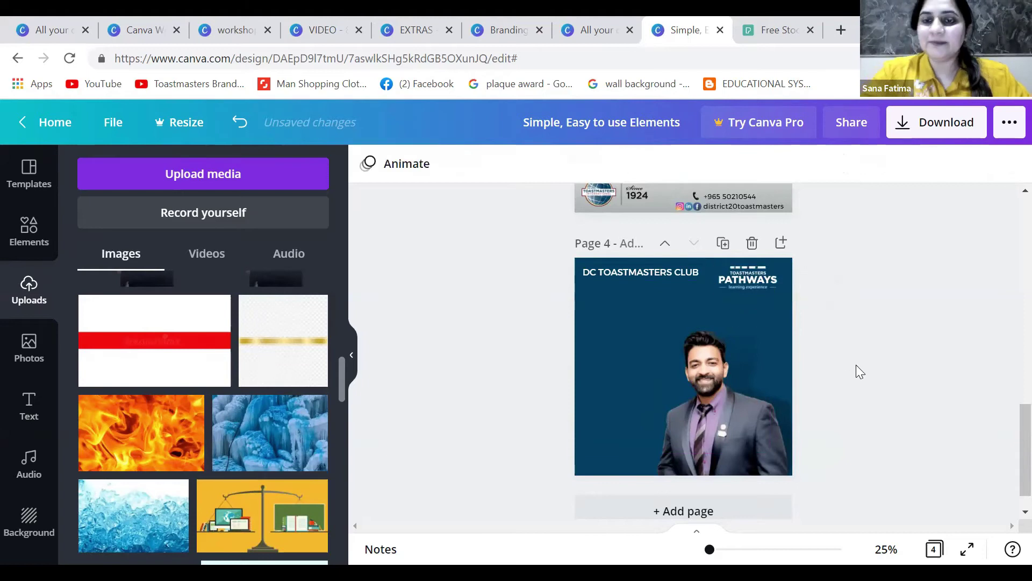
left_click(758, 282)
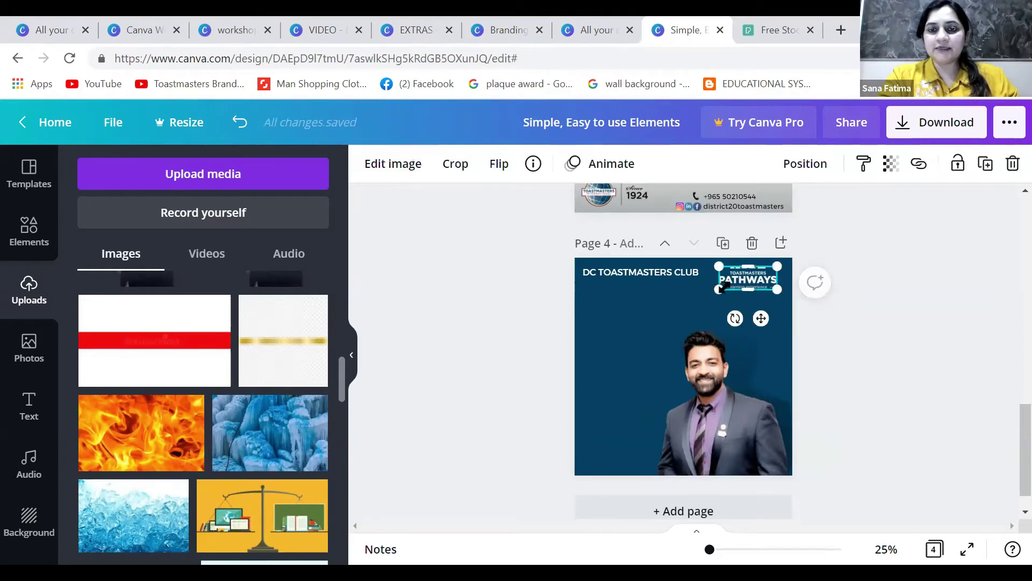
left_click_drag(719, 289, 730, 285)
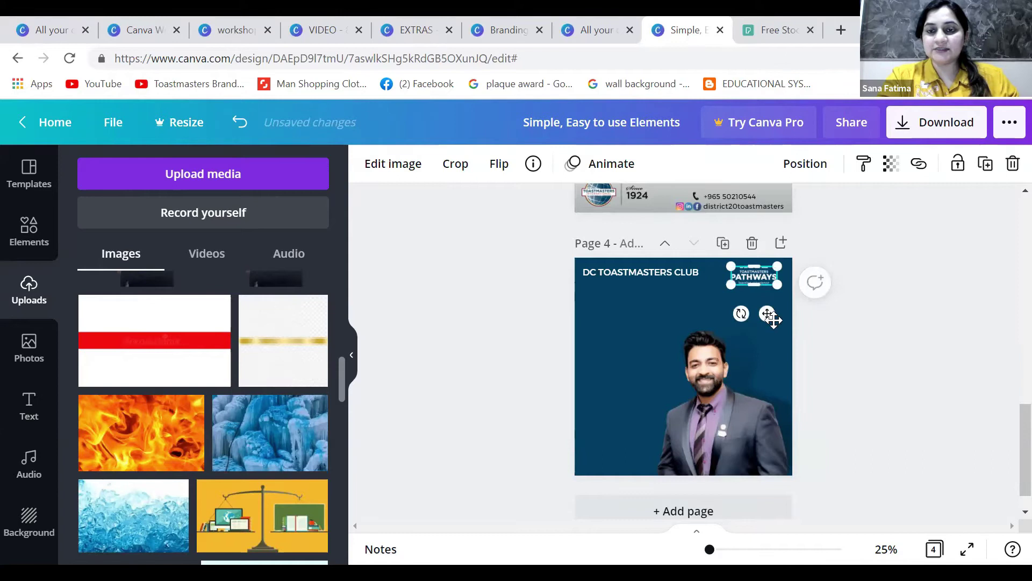
left_click_drag(773, 319, 777, 320)
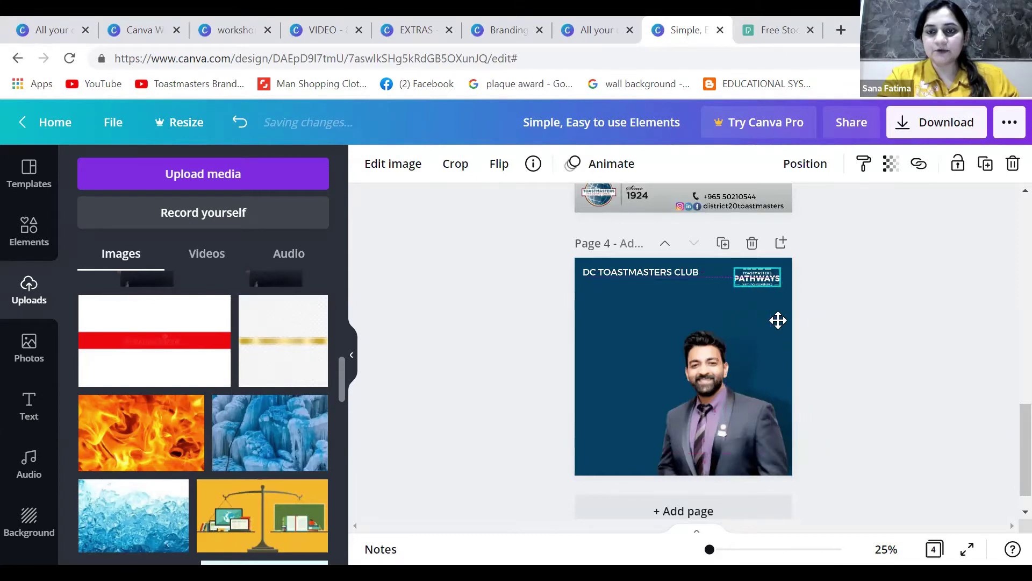
left_click(885, 330)
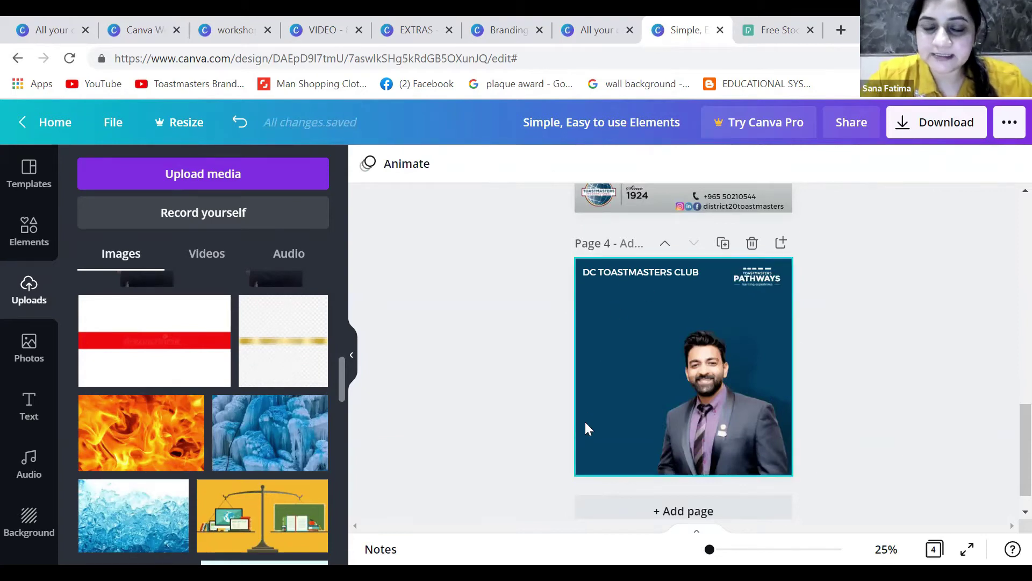
left_click(626, 298)
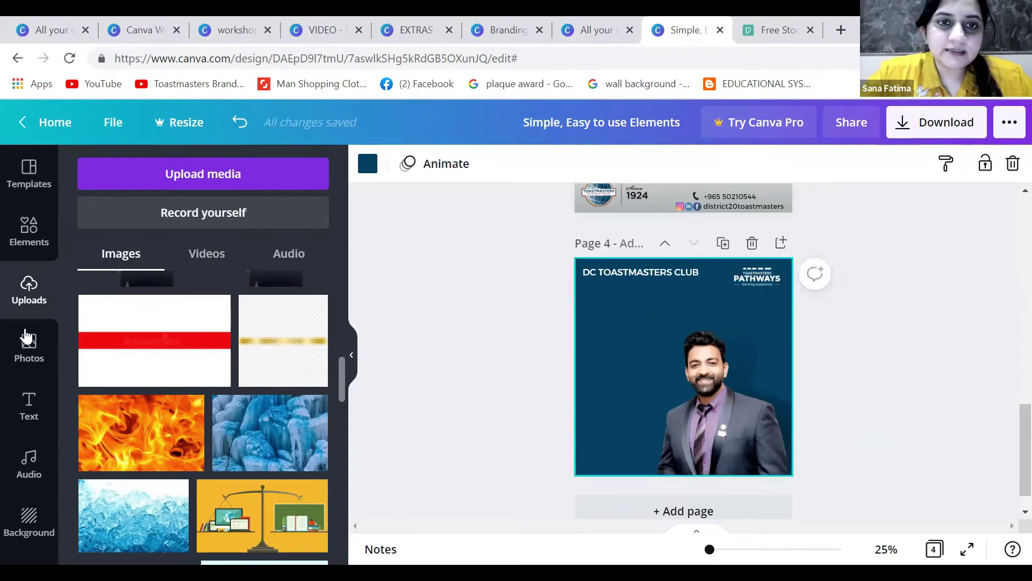
Alt-drag a copy of the club name below it and set its font to Montserrat Extra-Bold.
left_click(675, 272)
left_click_drag(676, 272, 659, 341)
left_click(485, 168)
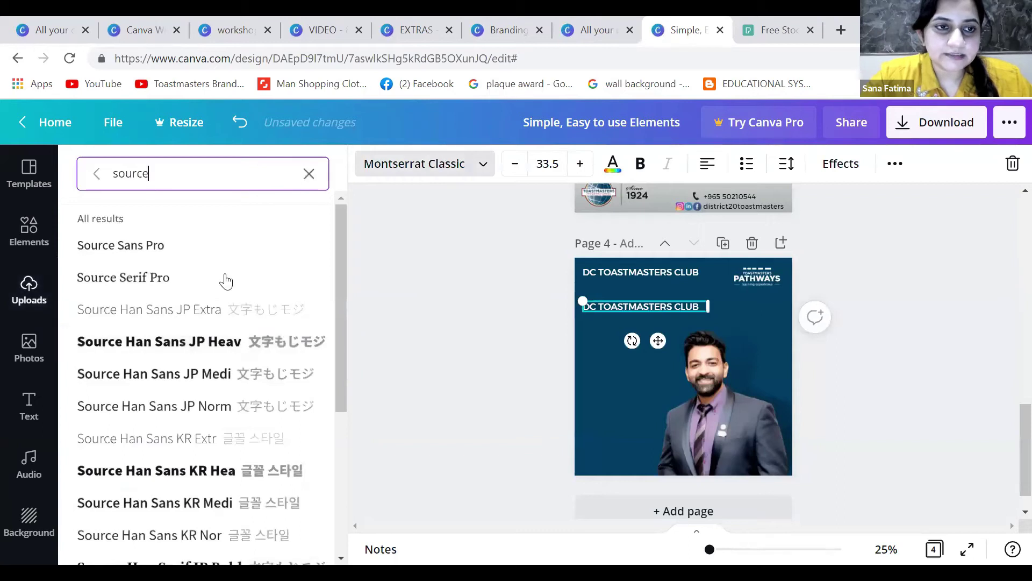
key("ctrl+a")
key("BackSpace")
type("mont")
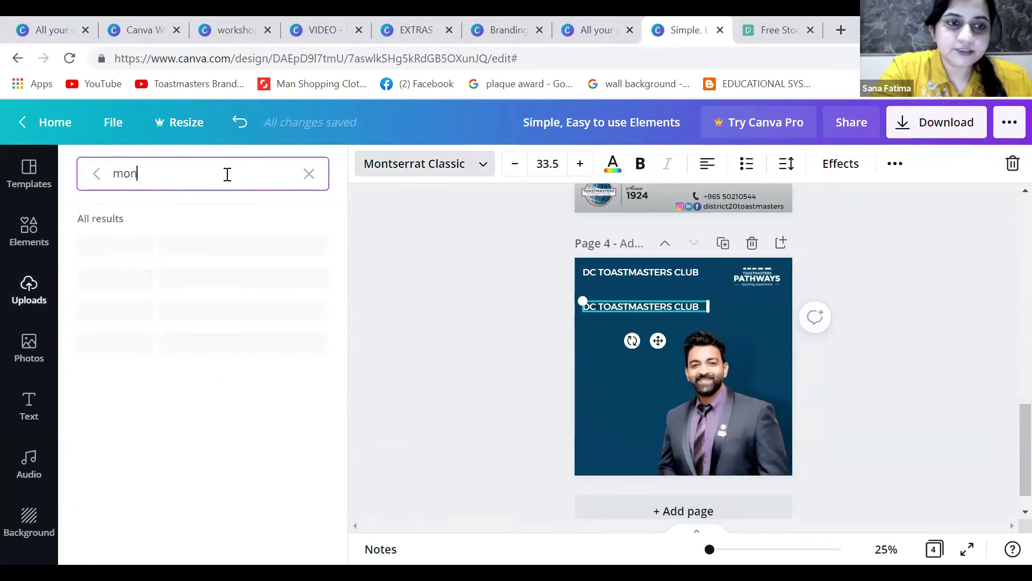
left_click(173, 471)
key("ctrl+z")
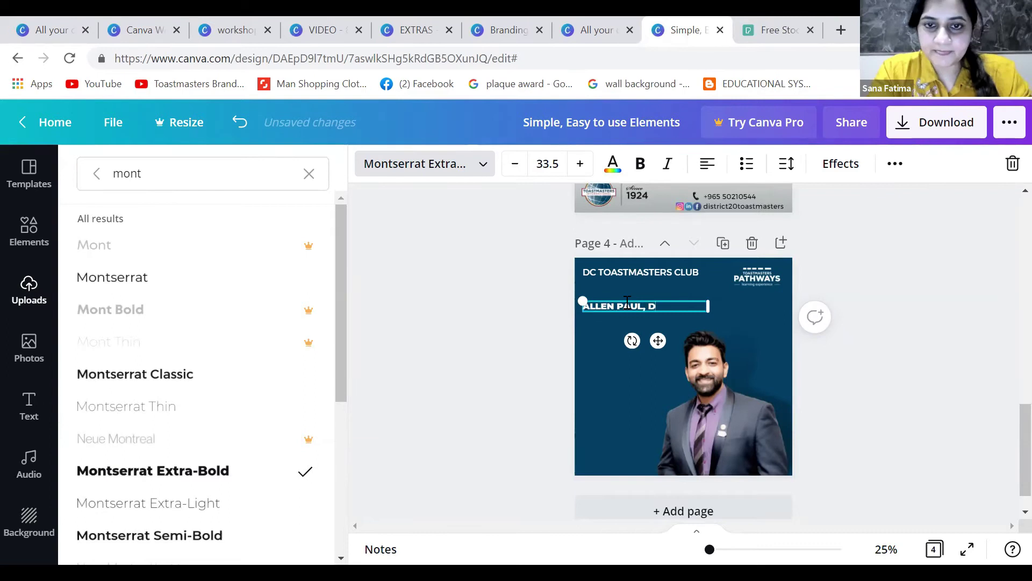
left_click(614, 350)
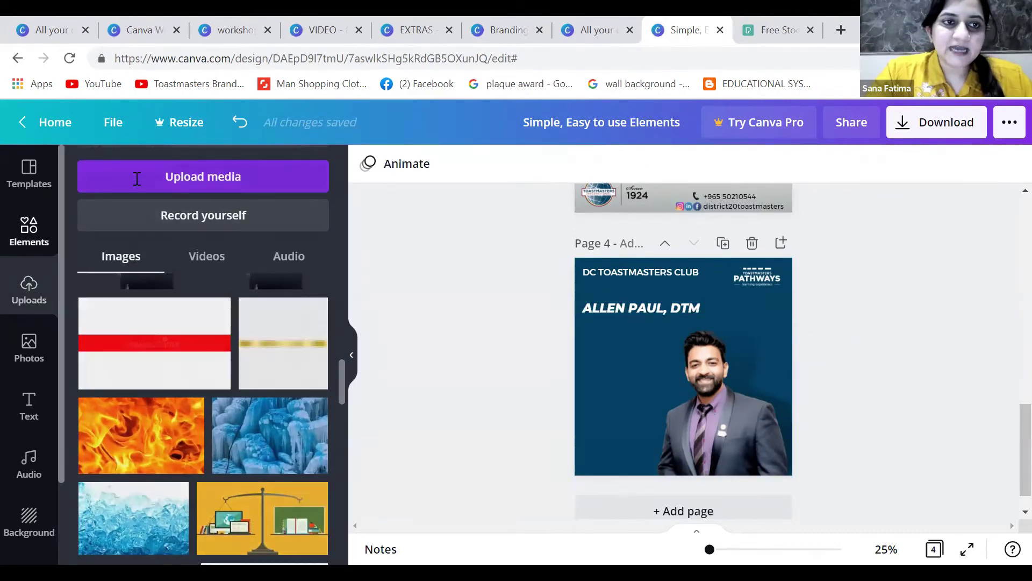
left_click(7, 210)
type("gra")
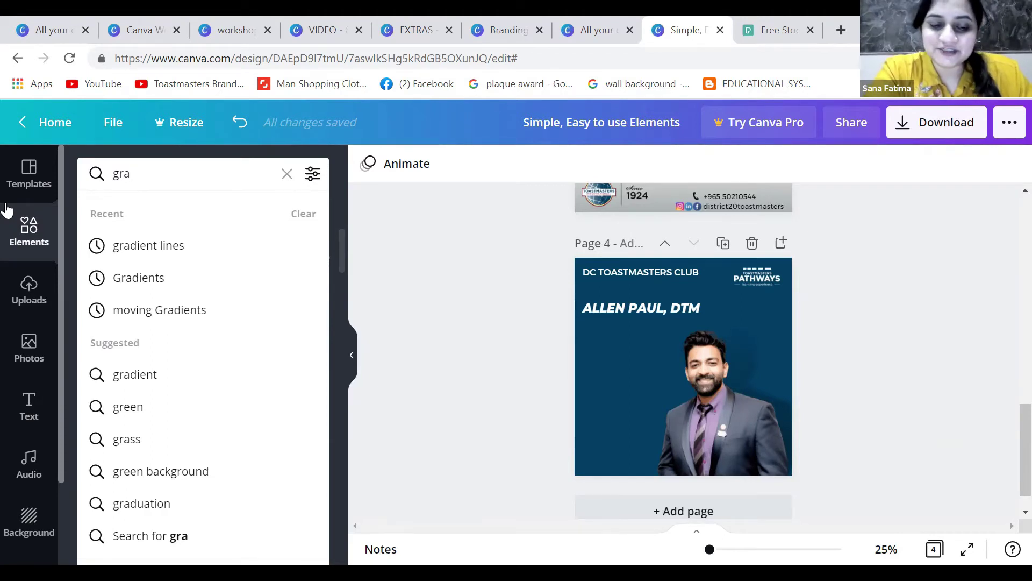
Search Elements for 'gradient lines' and browse the gradient-line results.
type("dient ")
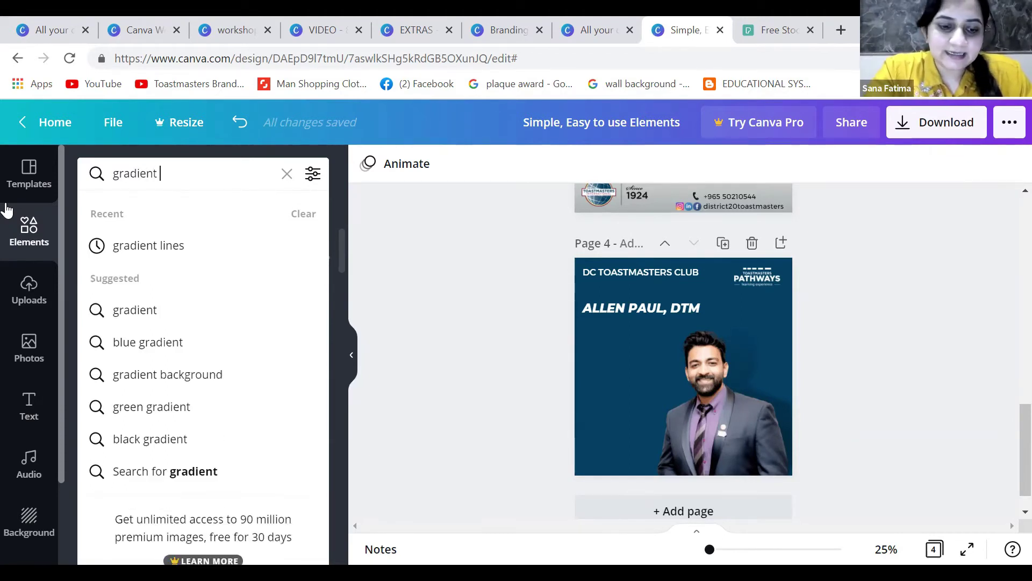
type("lines")
key("Return")
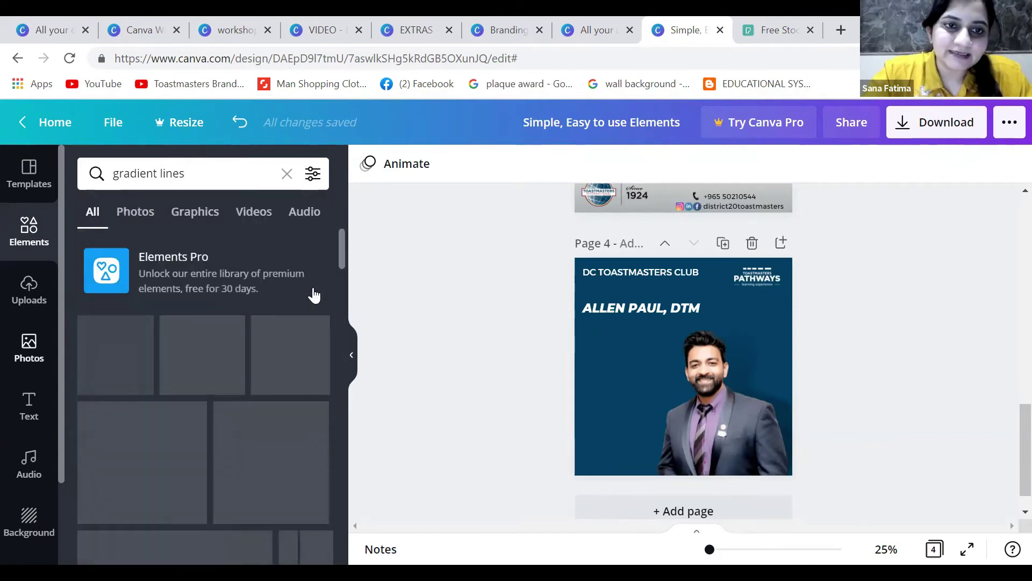
scroll(341, 263, "down", 2)
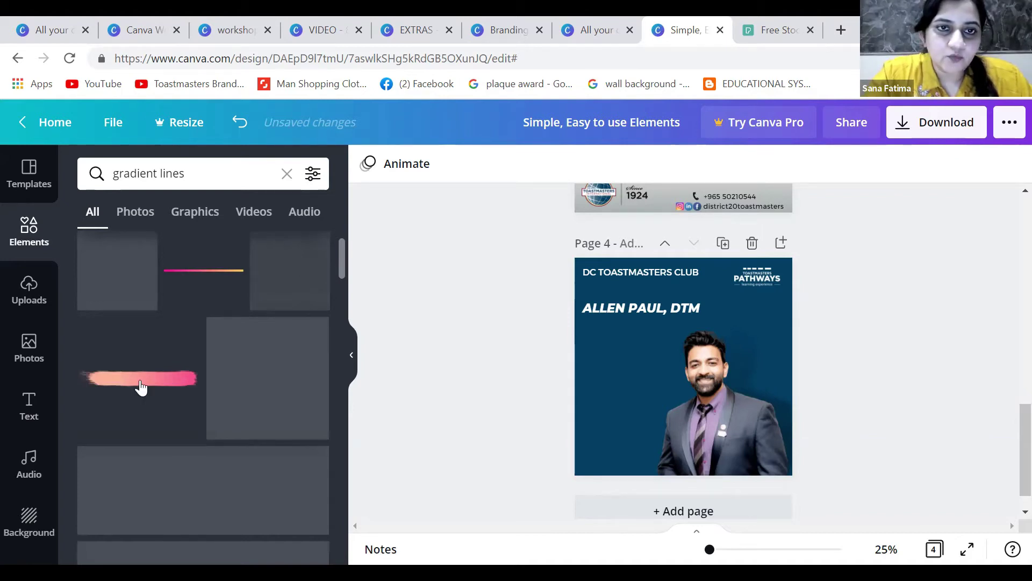
scroll(140, 386, "up", 2)
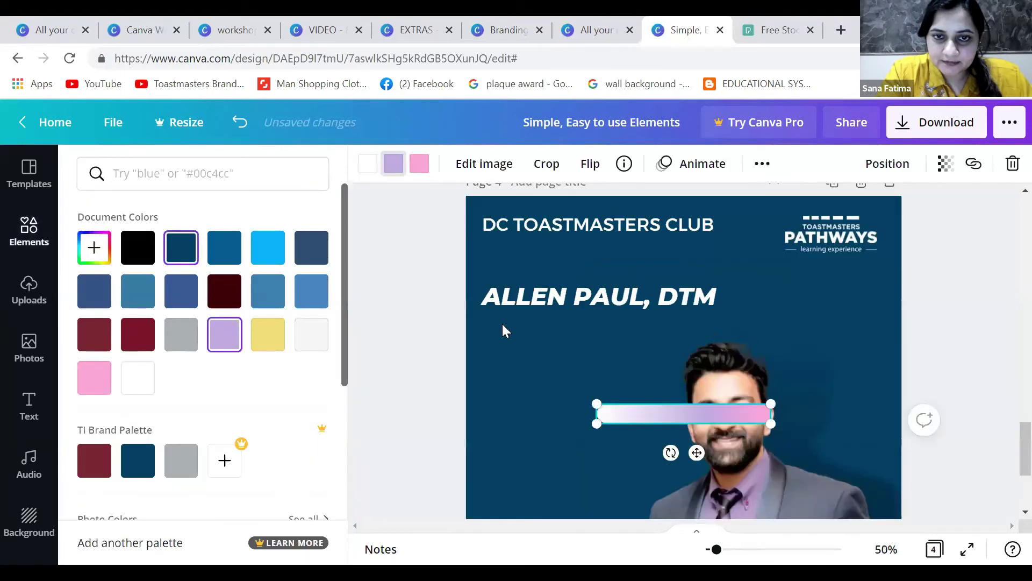
key("ctrl+z")
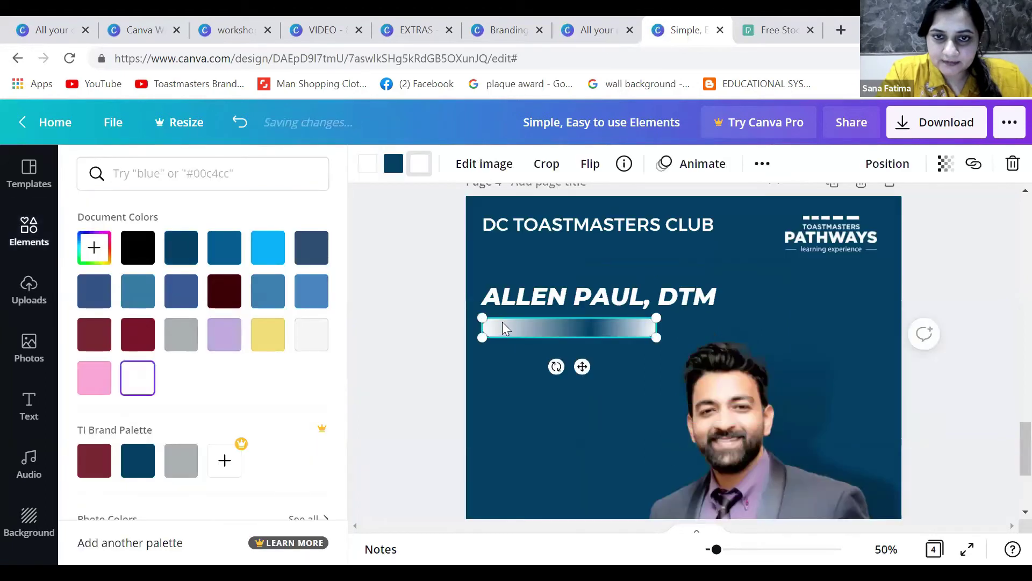
double_click(570, 328)
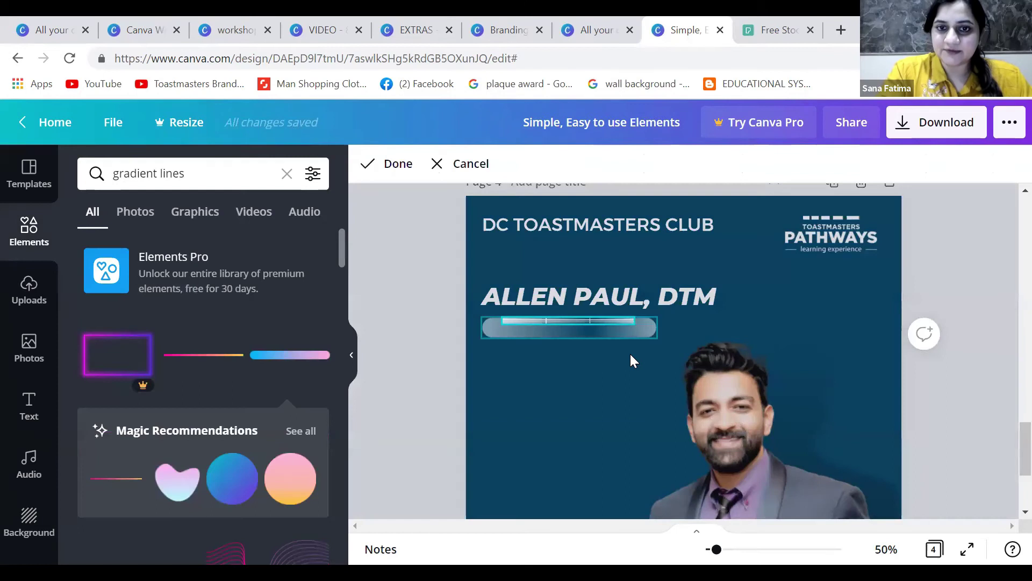
left_click(631, 354)
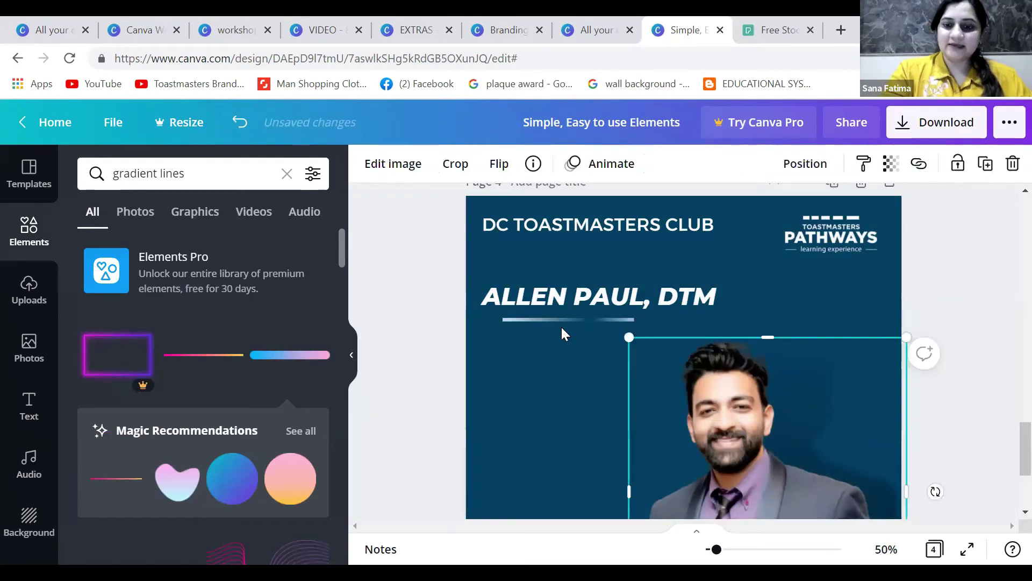
key("ctrl+minus")
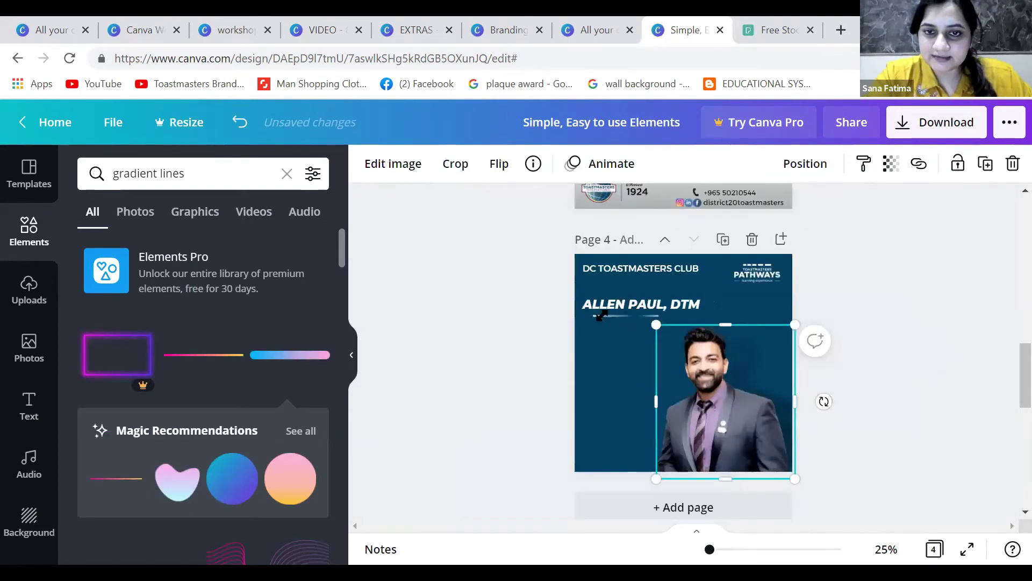
left_click(595, 303)
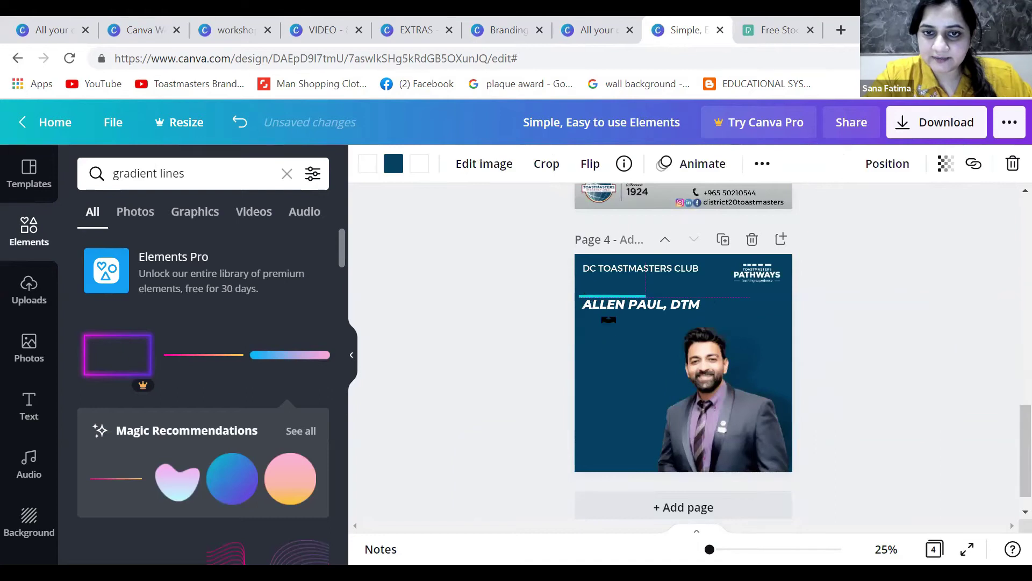
left_click_drag(595, 302, 581, 282)
left_click(610, 341)
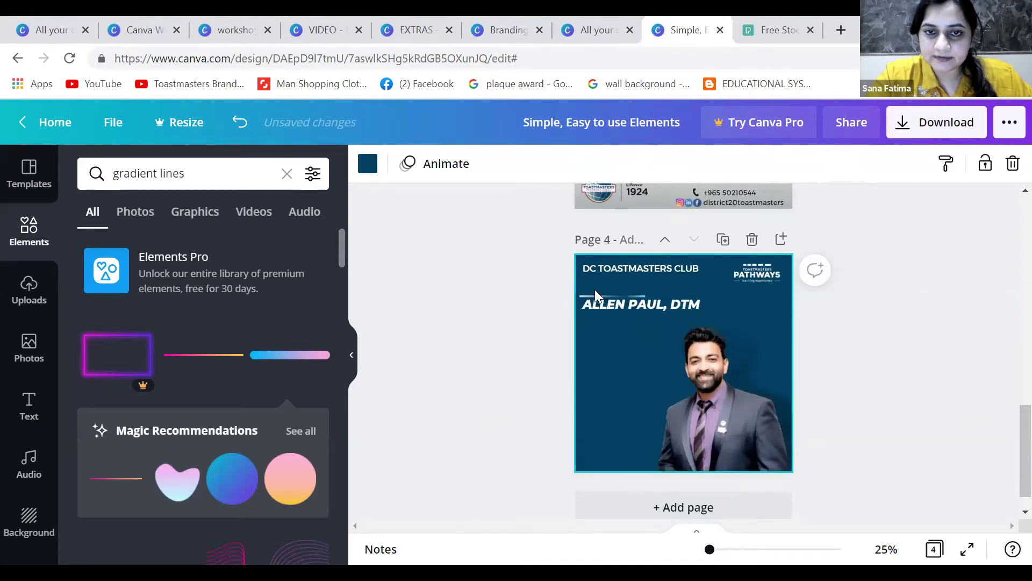
left_click_drag(591, 294, 646, 321)
Check the member's photo on the poster by selecting and deselecting it.
left_click(665, 319)
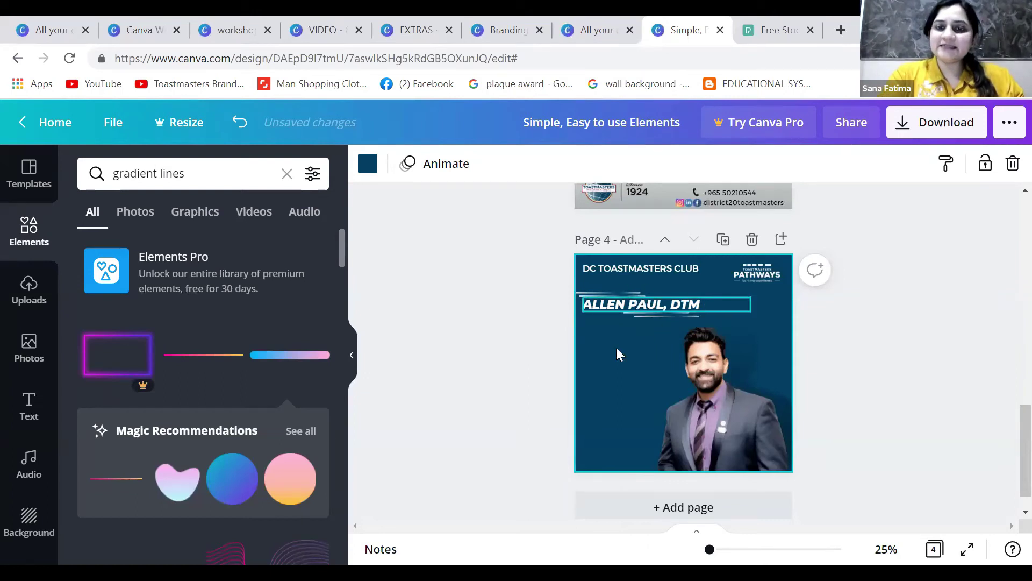
left_click(740, 423)
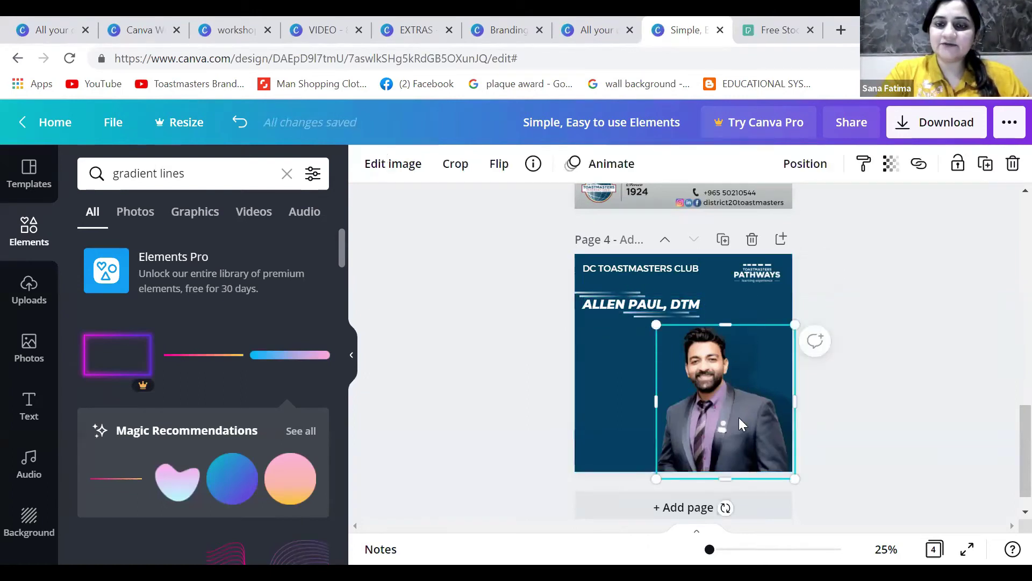
left_click(612, 404)
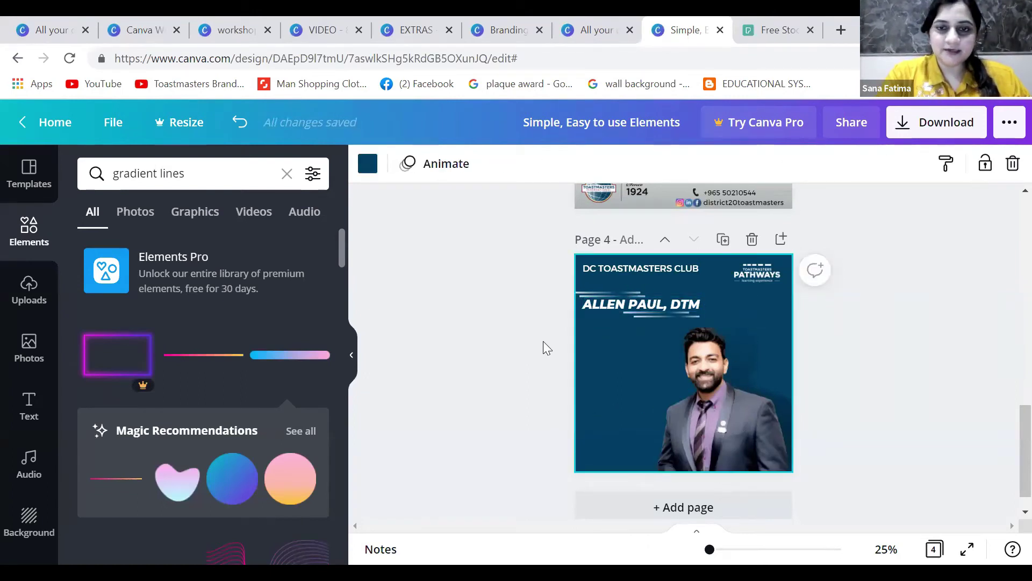
left_click(692, 385)
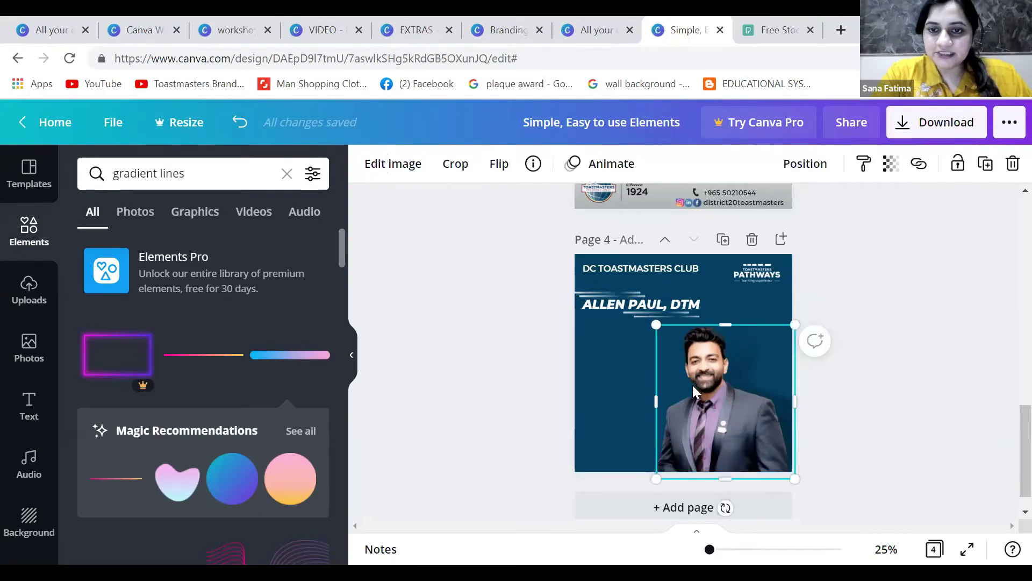
left_click(610, 411)
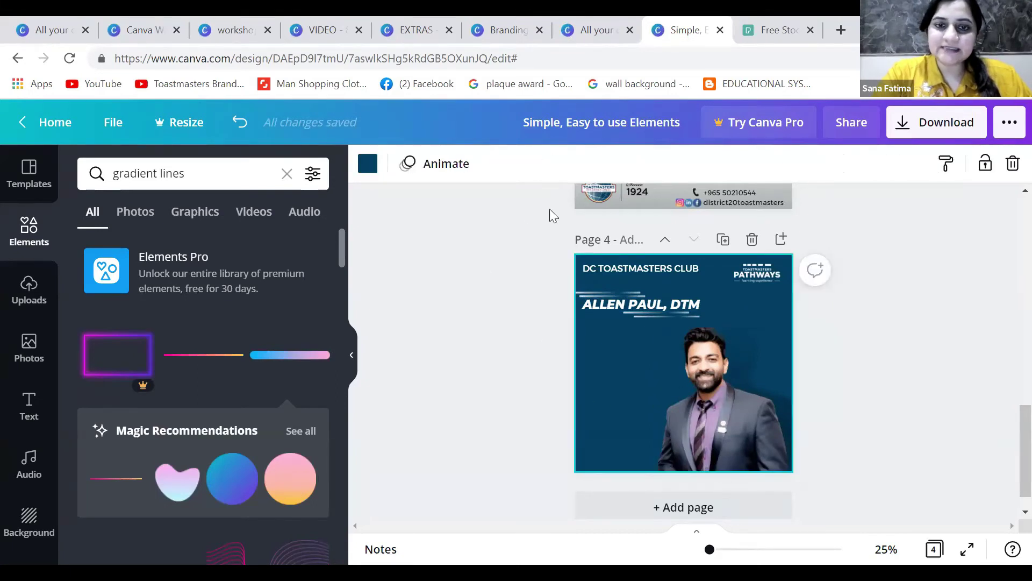
Add the lower-left caption 'On Completing Level 2 of Pathways Leadership Development', narrowed to four lines.
left_click(613, 267)
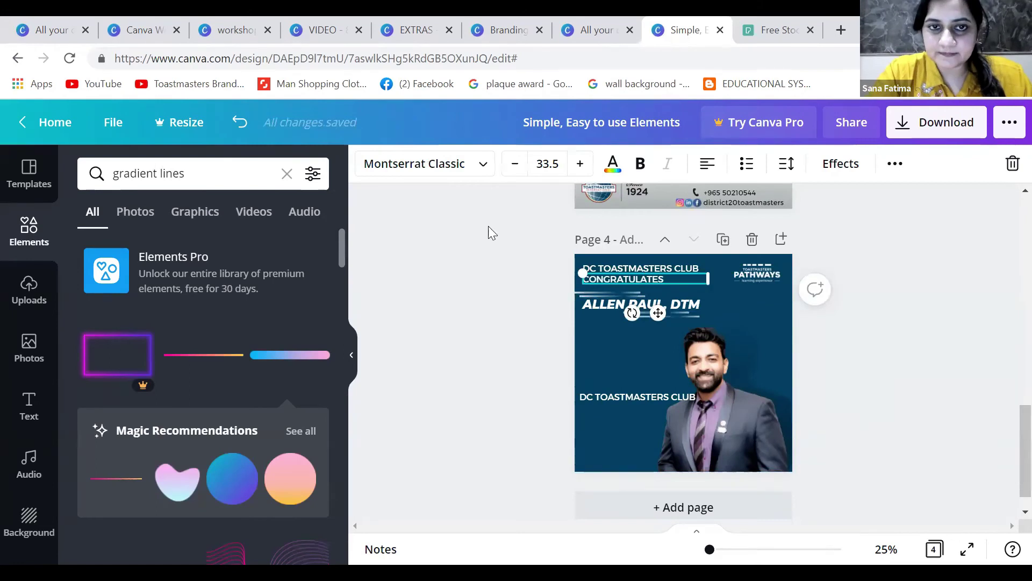
left_click(635, 396)
type("On Completing Level 2 of Pathways Leadership Development")
left_click_drag(696, 401, 640, 400)
left_click_drag(586, 393, 581, 415)
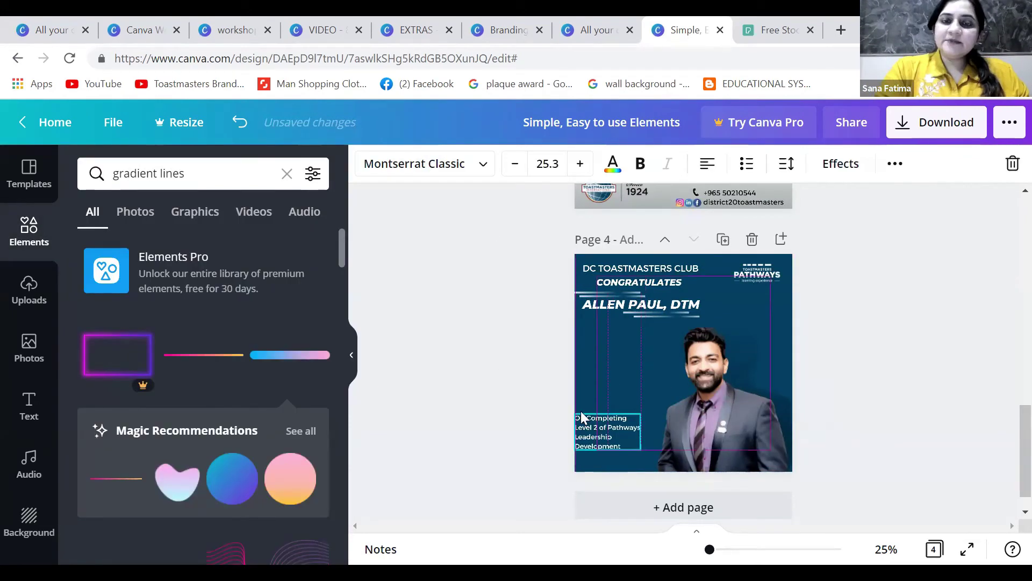
Pick the Leadership Development icon from the Branding Elements design.
left_click(511, 31)
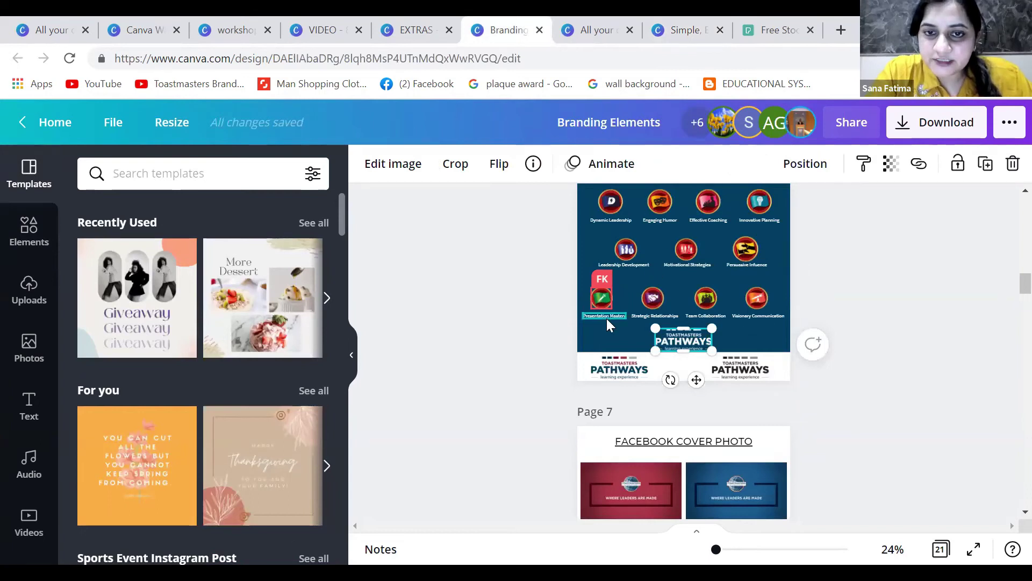
left_click(605, 334)
left_click(631, 249)
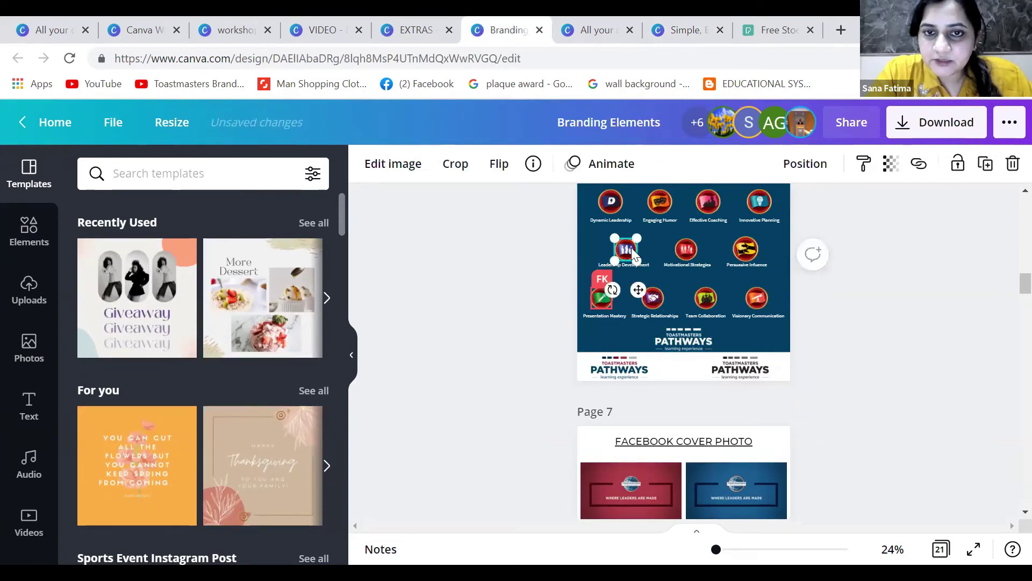
left_click(688, 31)
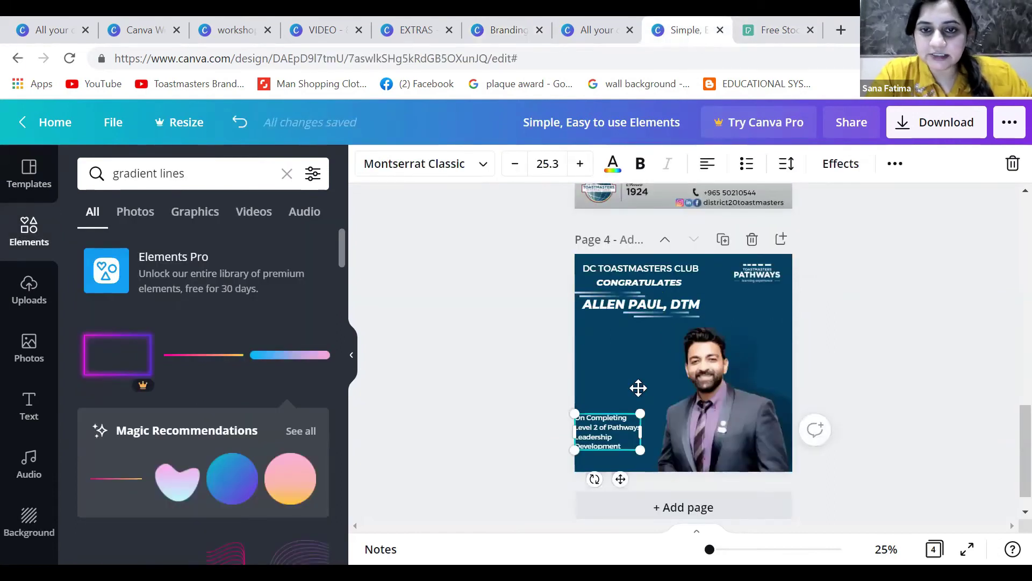
Paste the red level badge onto the poster just above the completion caption.
key("ctrl+v")
left_click_drag(612, 444, 599, 440)
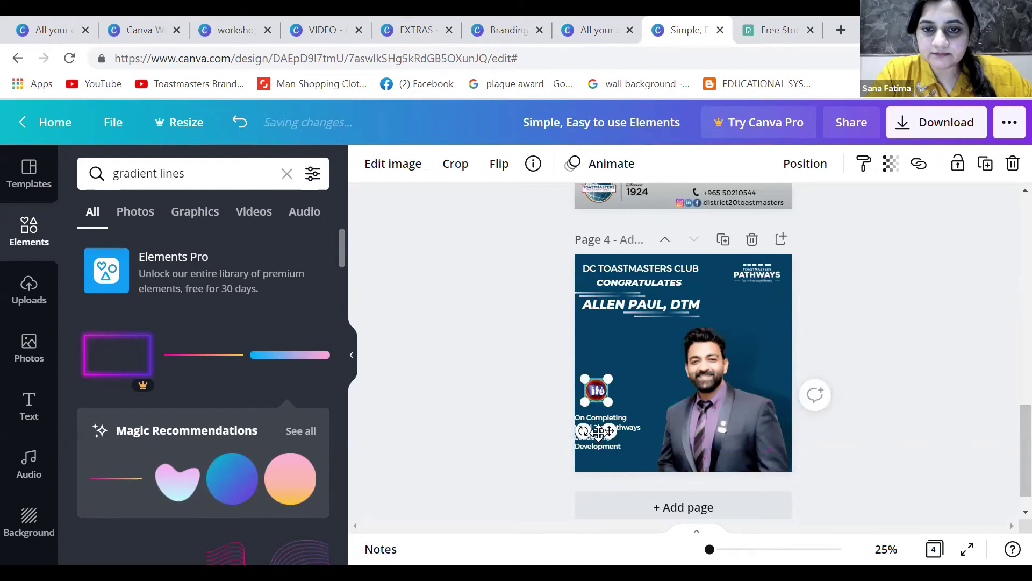
left_click(618, 422)
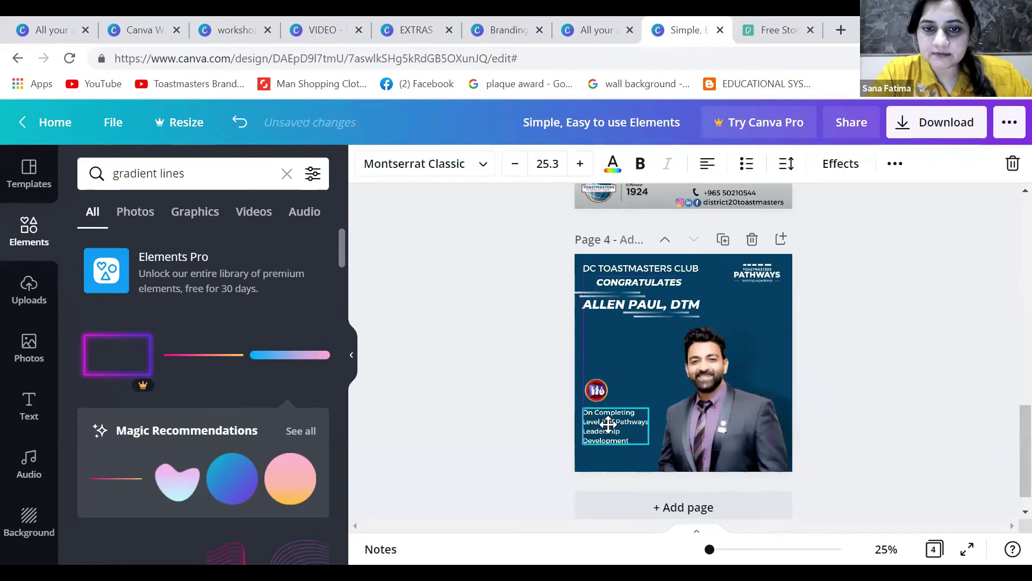
left_click(528, 400)
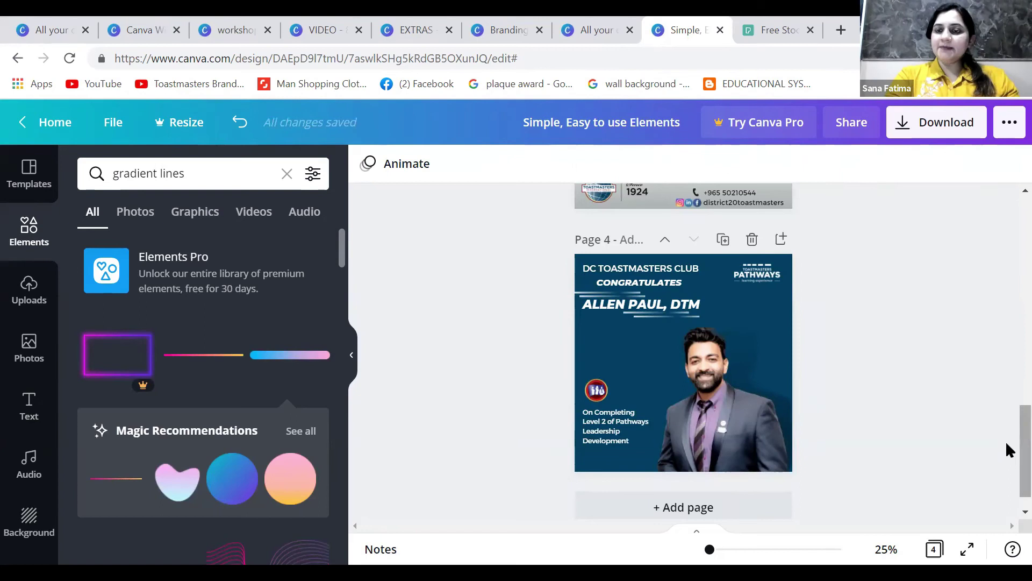
Search Elements for 'white circles' stickers.
scroll(1005, 438, "up", 1)
scroll(1005, 446, "down", 1)
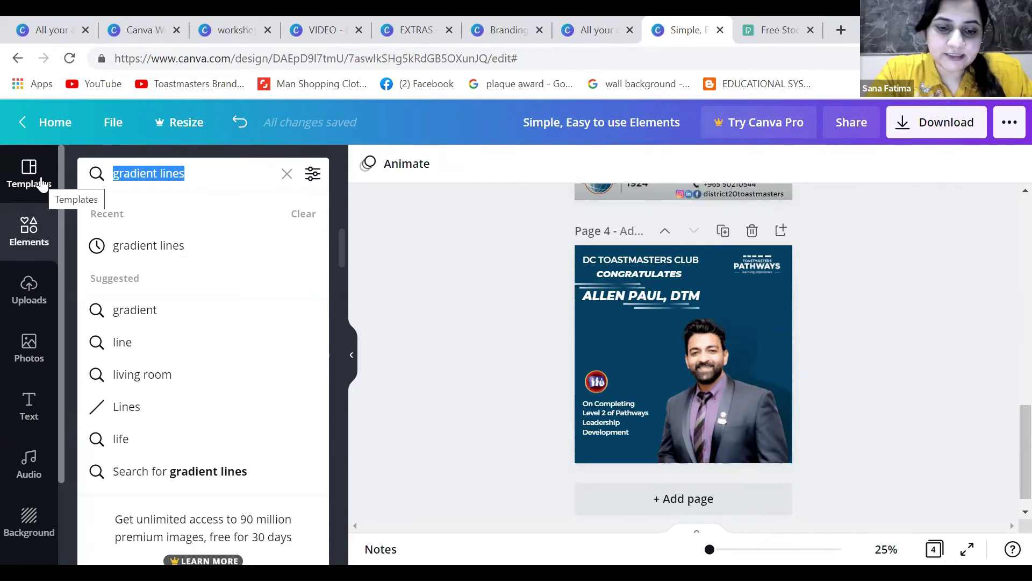
type("white")
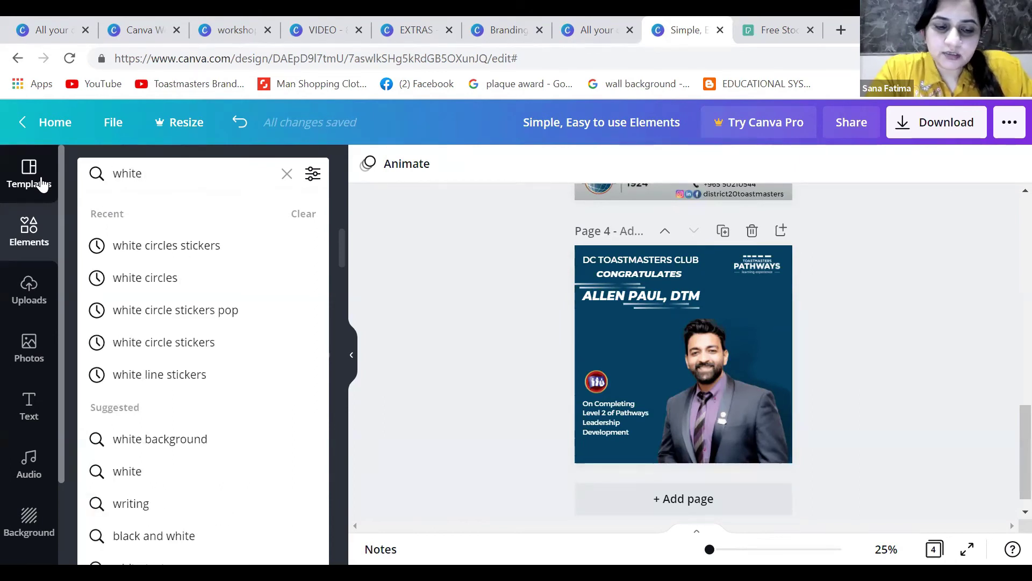
type(" circles")
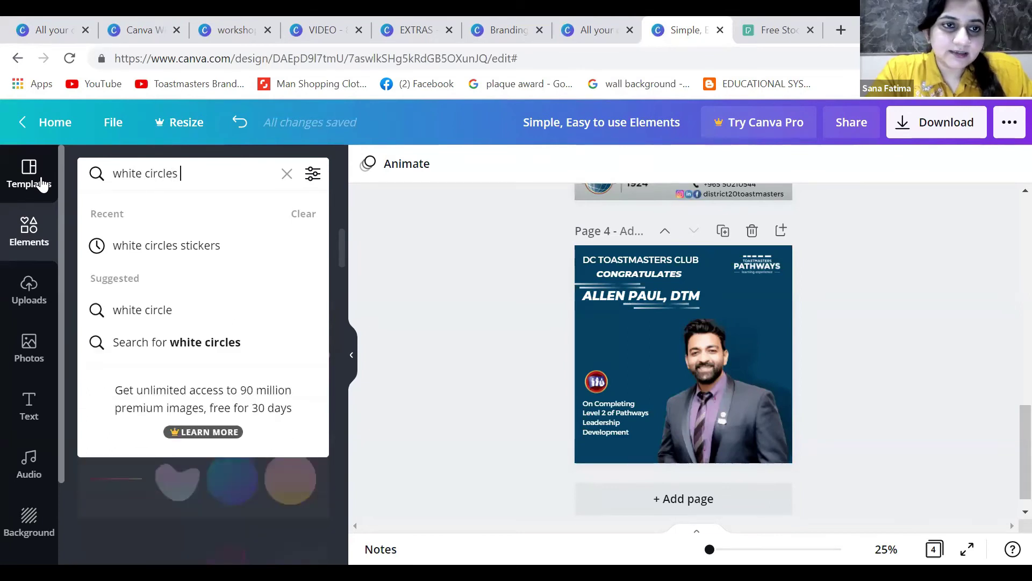
left_click(151, 243)
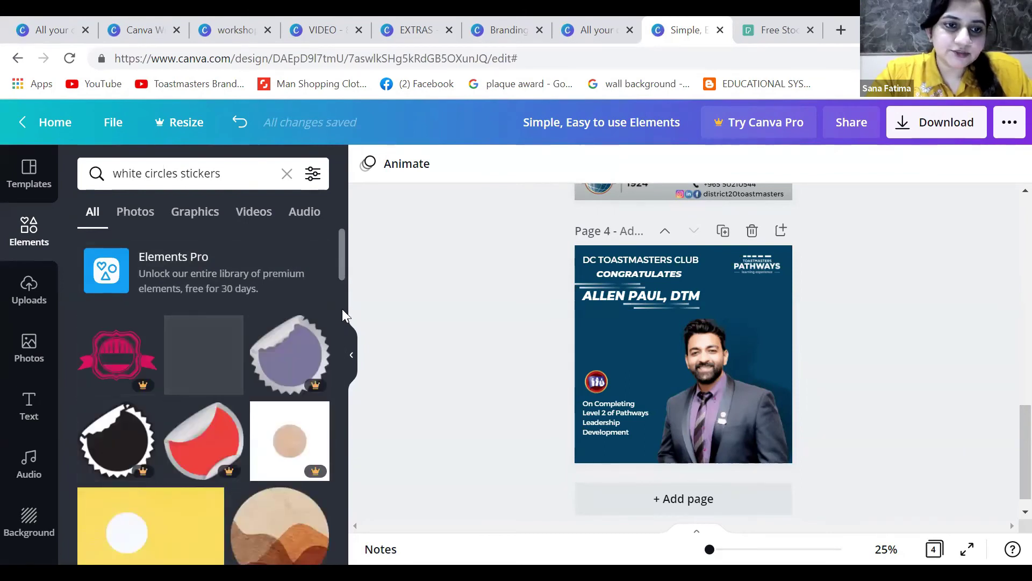
Add the animated white starburst sticker from the results to page 4.
scroll(342, 308, "down", 1)
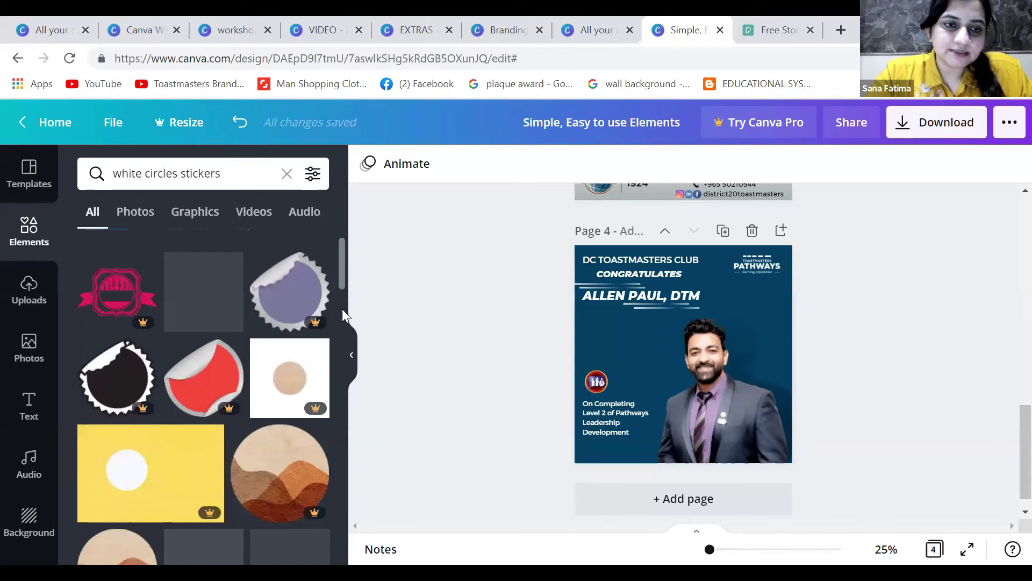
scroll(342, 350, "down", 5)
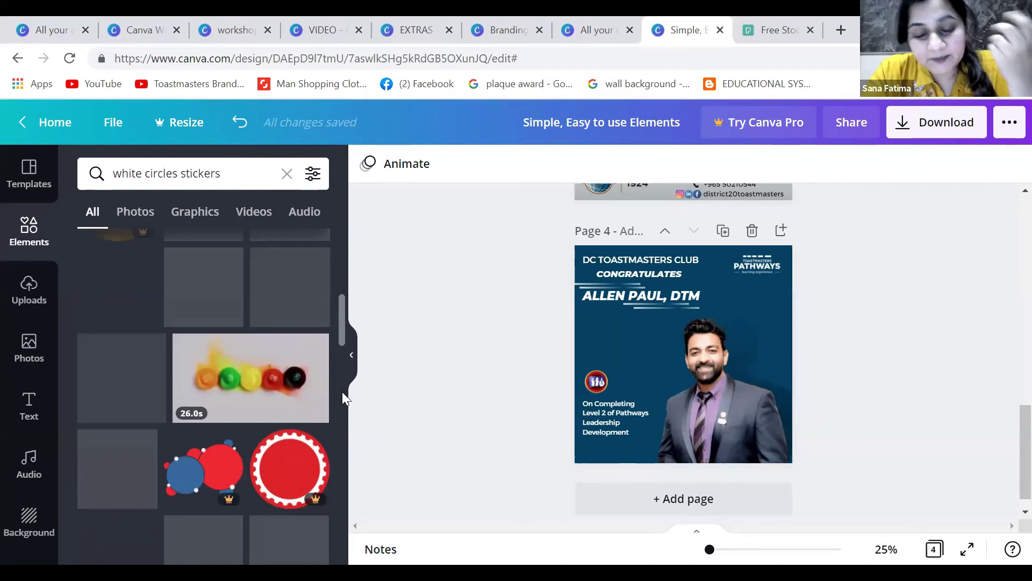
scroll(343, 394, "down", 5)
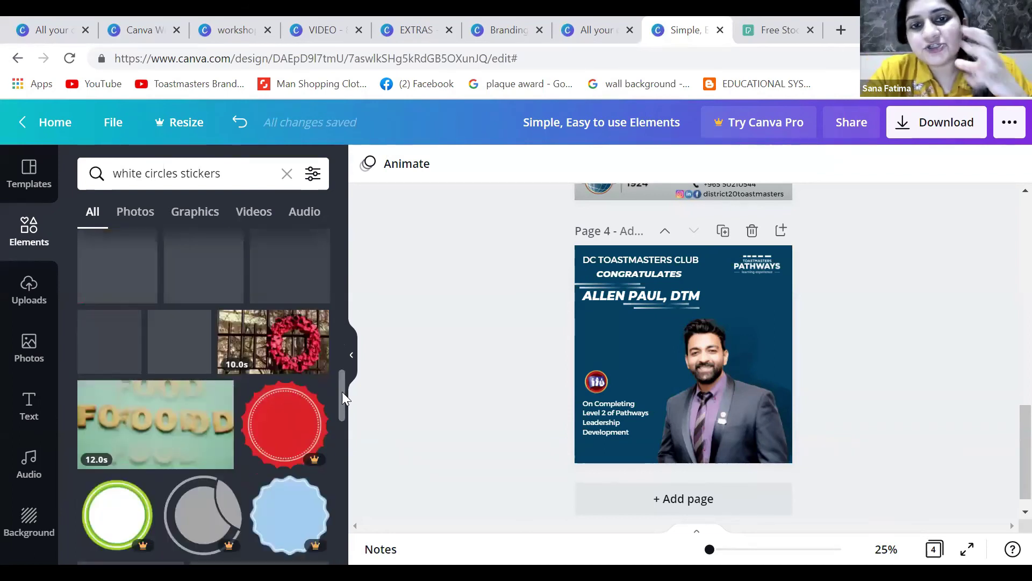
scroll(342, 392, "down", 1)
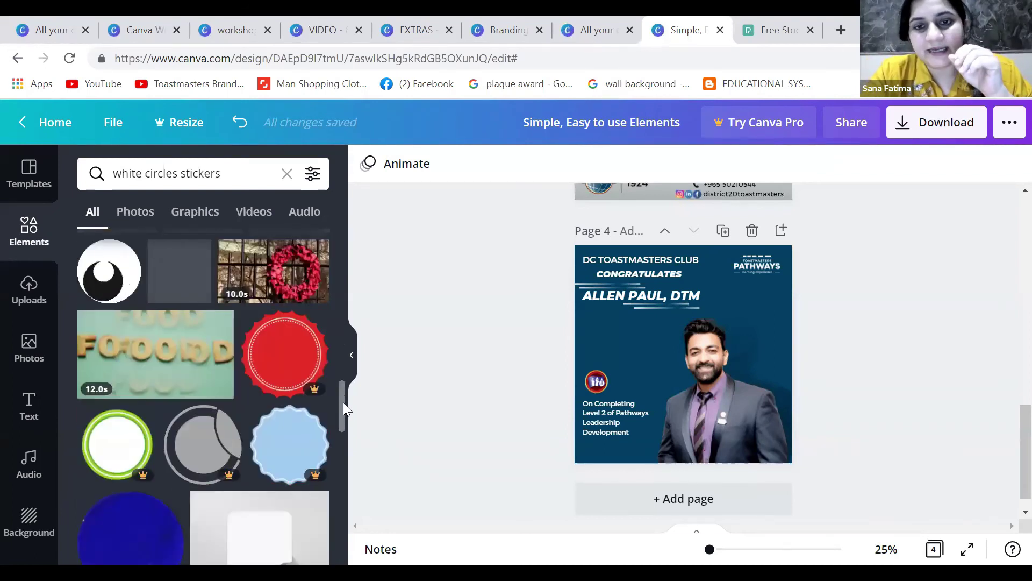
left_click(699, 316)
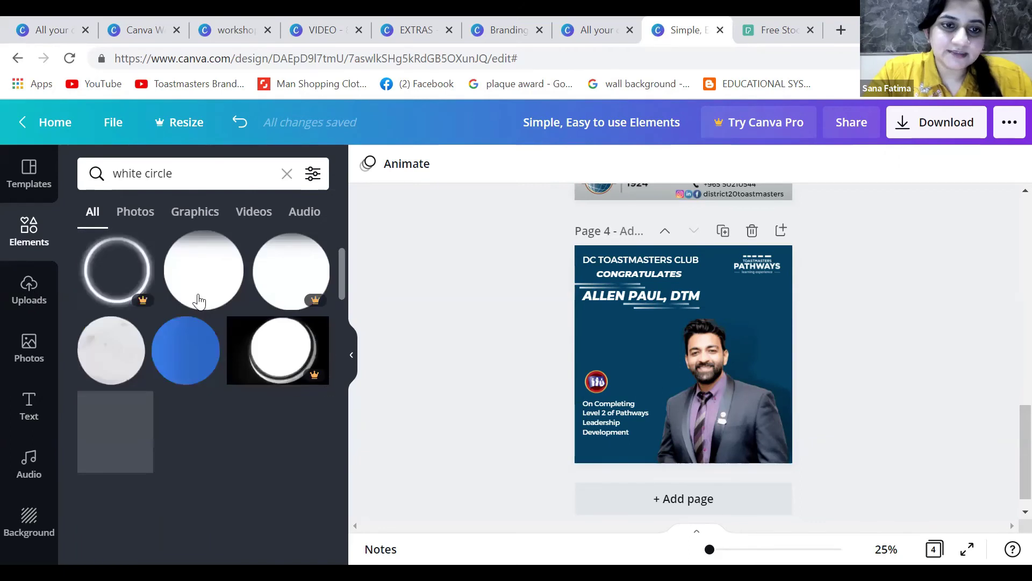
scroll(347, 338, "down", 3)
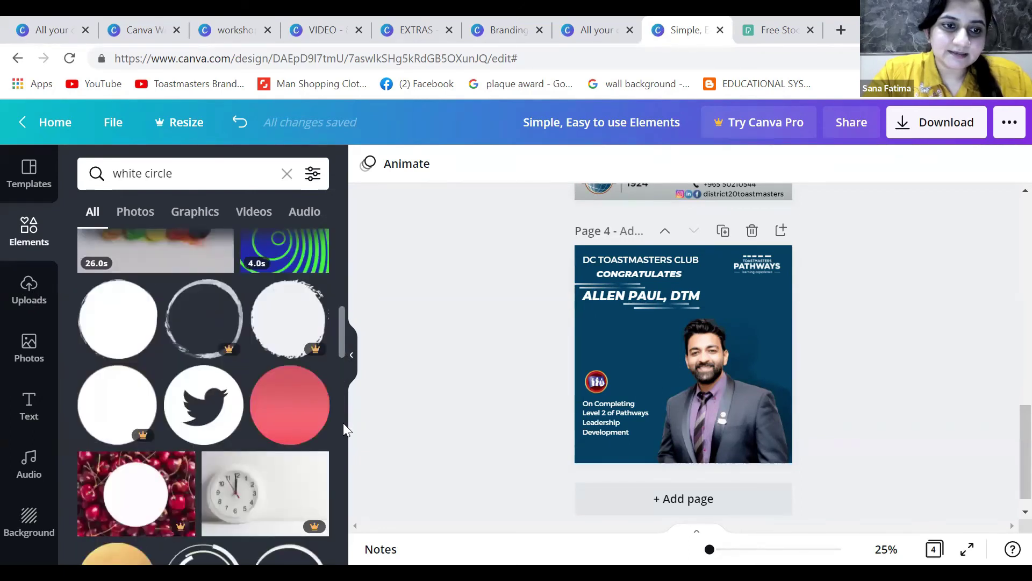
scroll(347, 439, "down", 5)
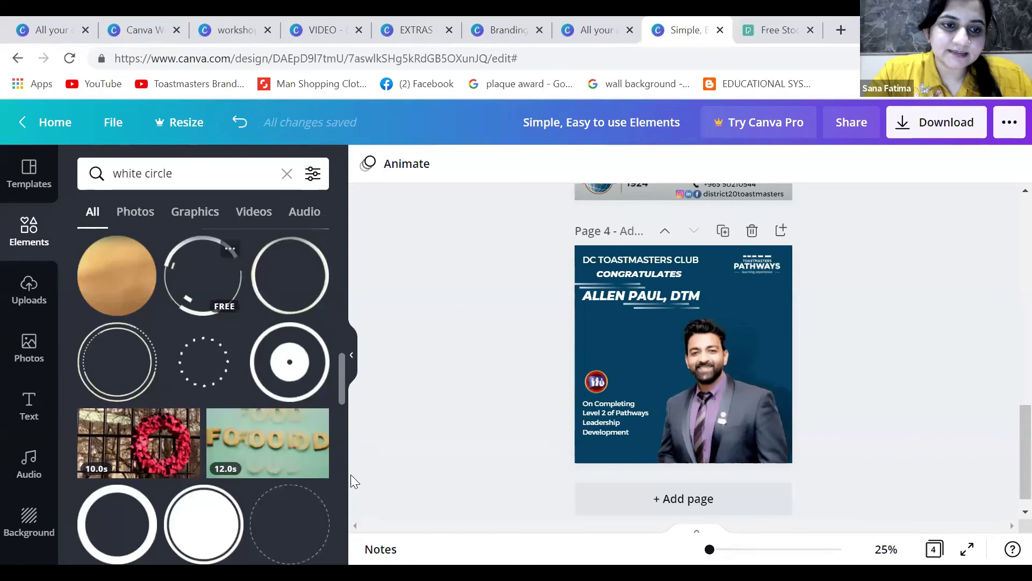
scroll(344, 489, "down", 5)
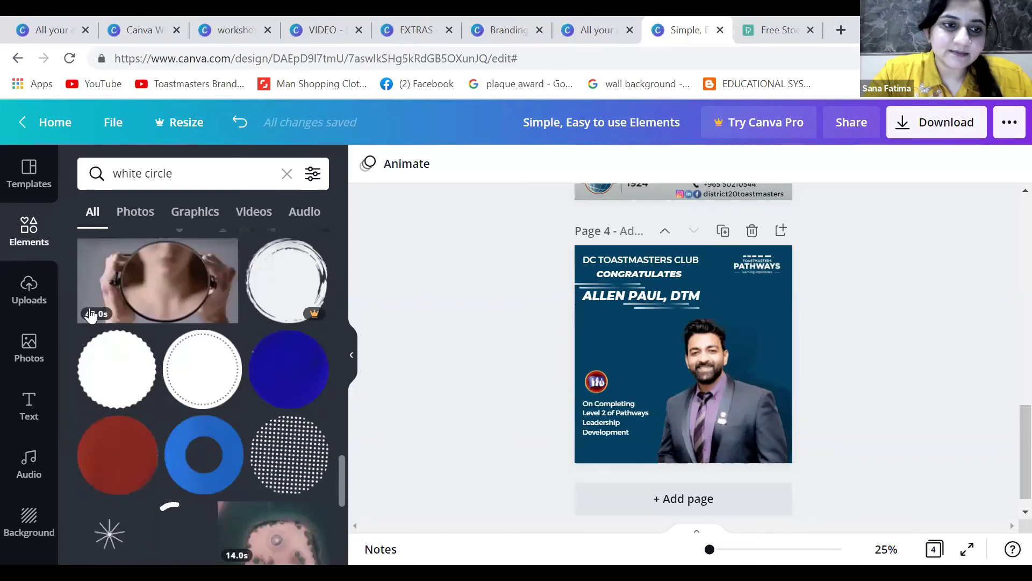
scroll(112, 366, "down", 3)
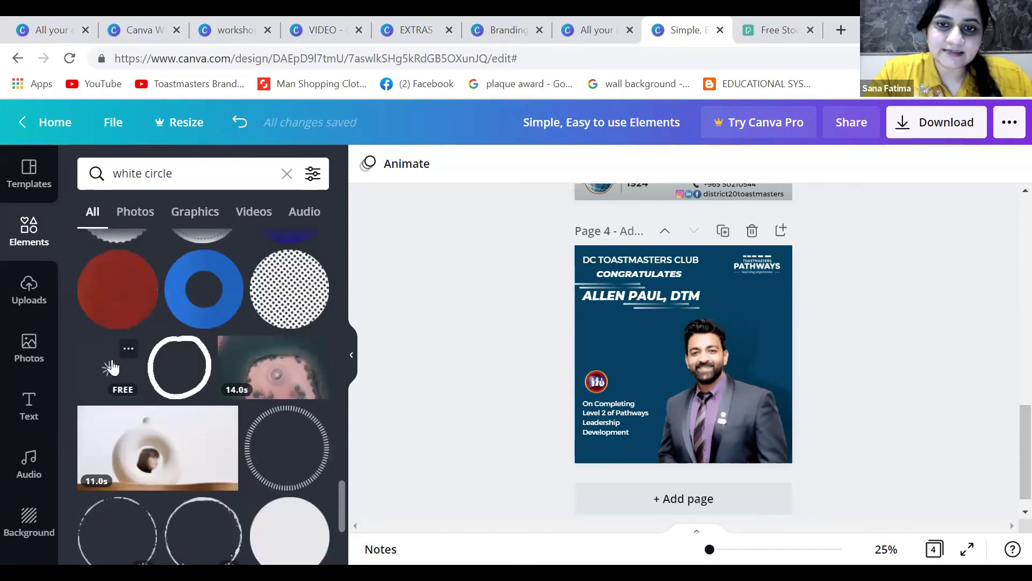
left_click(111, 364)
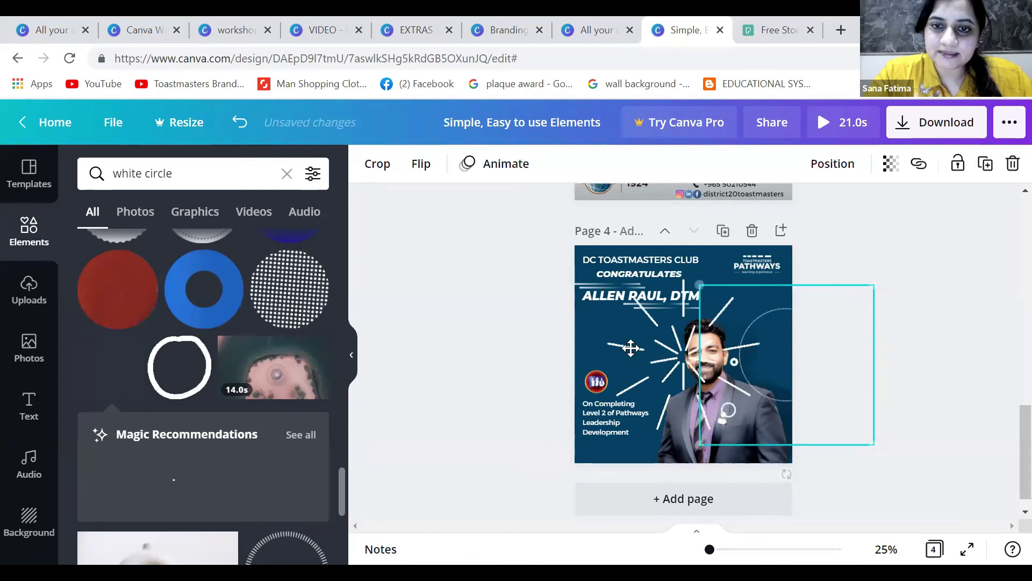
Send the animated sparkle sticker to the back, behind the text, badge and portrait.
left_click(667, 353)
left_click(667, 354)
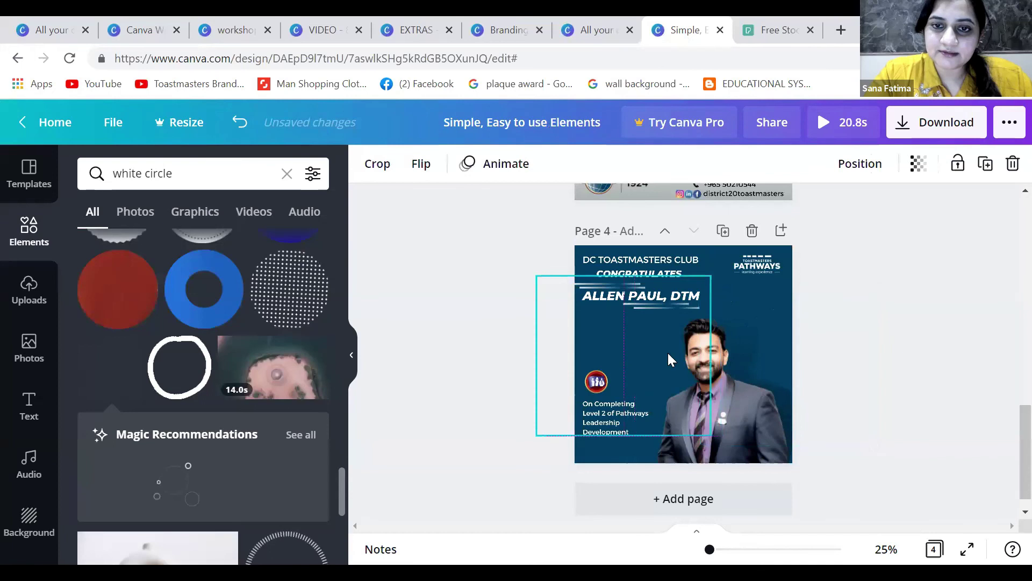
right_click(745, 409)
left_click(963, 350)
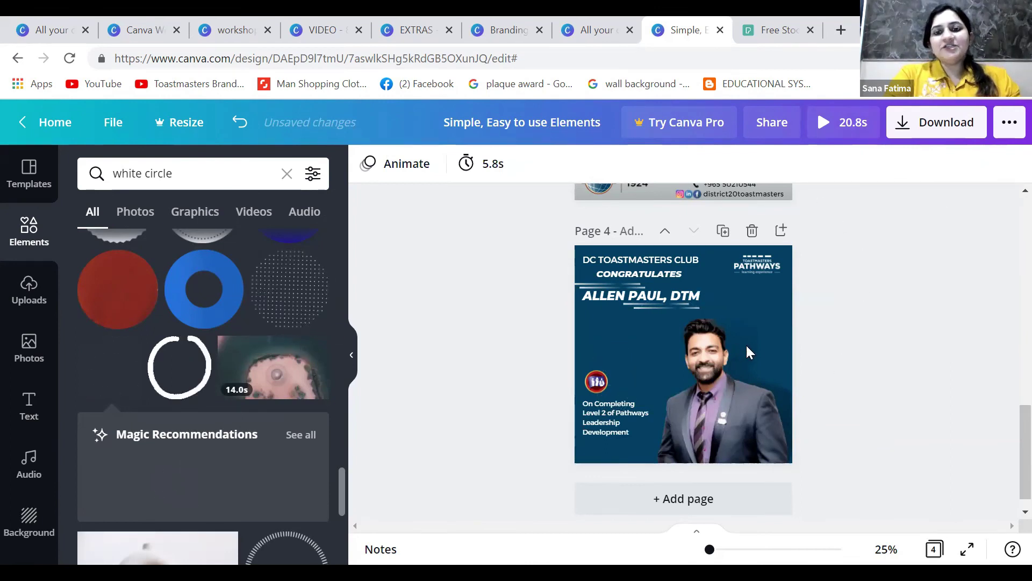
left_click(701, 397)
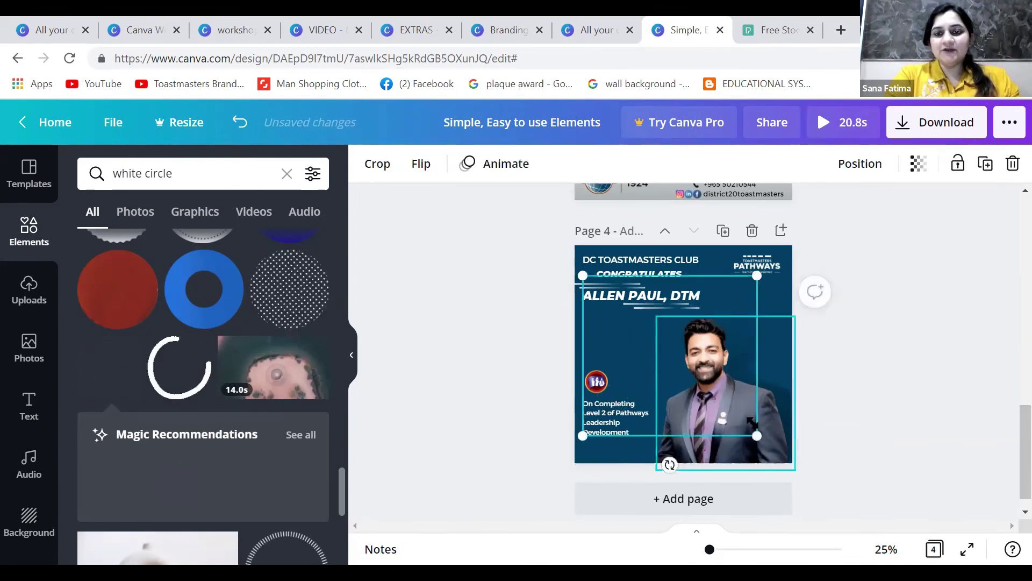
left_click(934, 363)
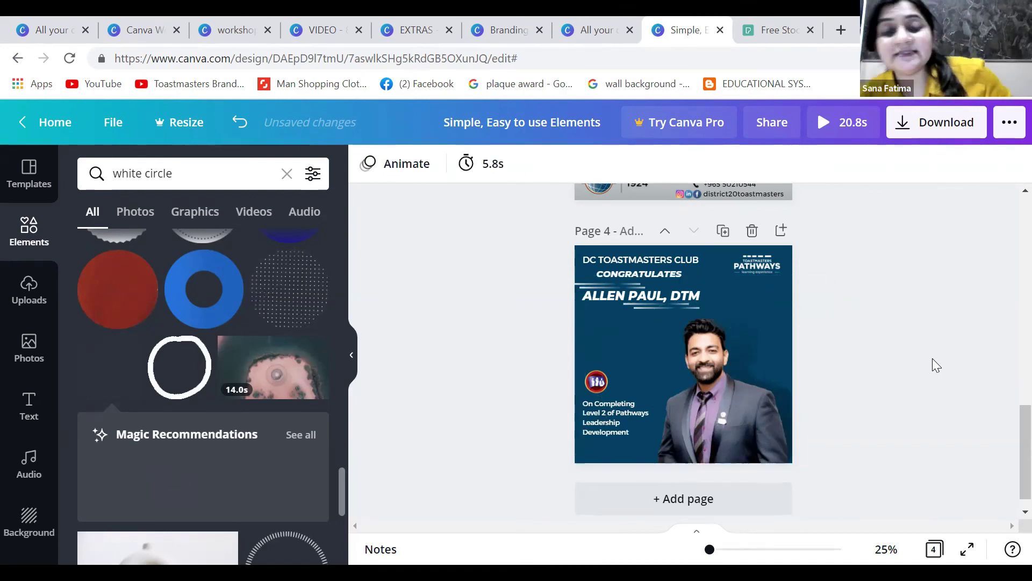